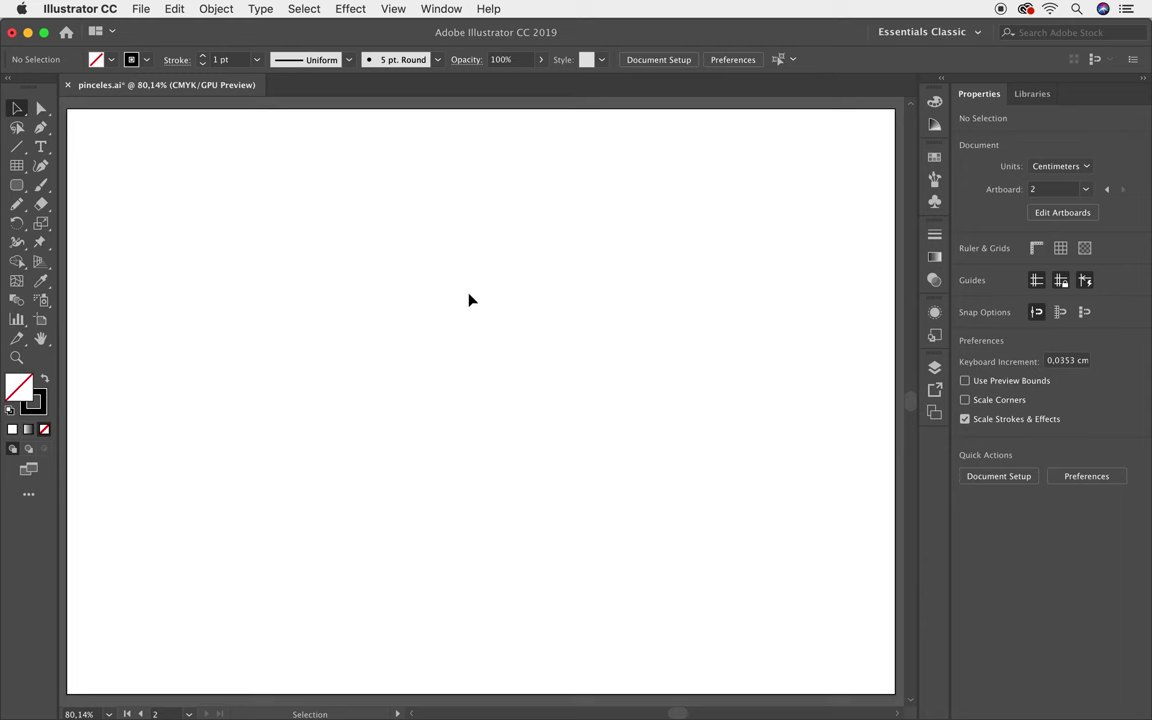
- Set the Paintbrush tool's Fidelity to Accurate in its tool options
click(42, 187)
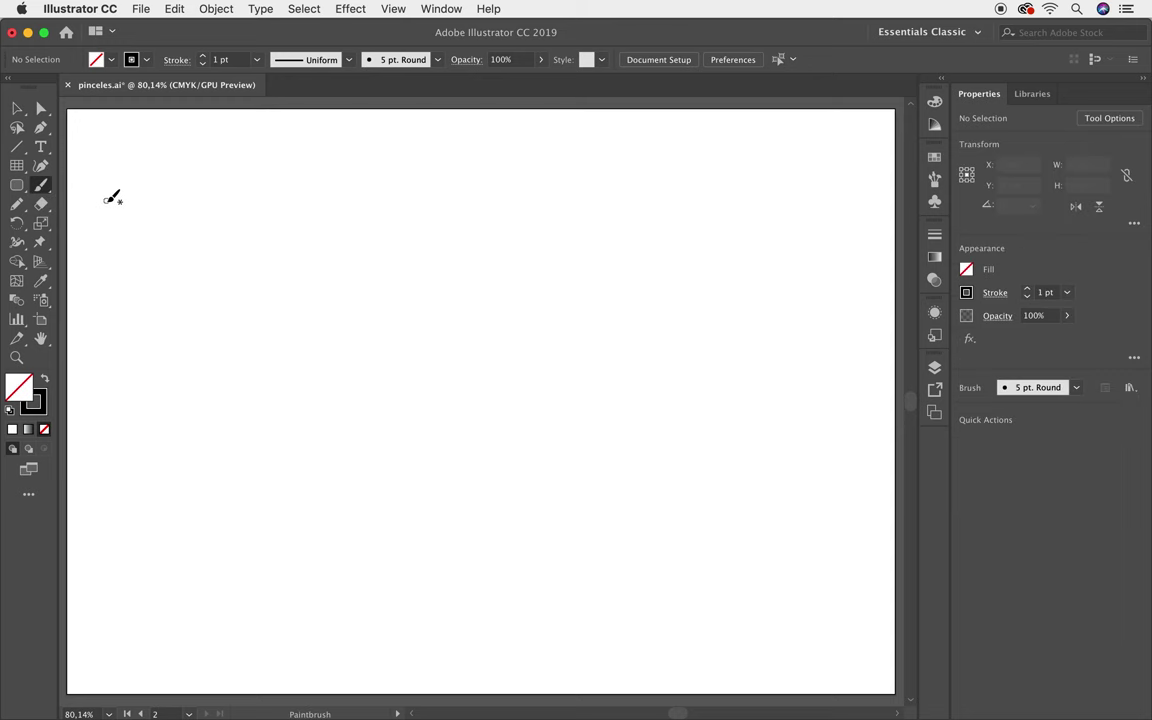
double_click(42, 187)
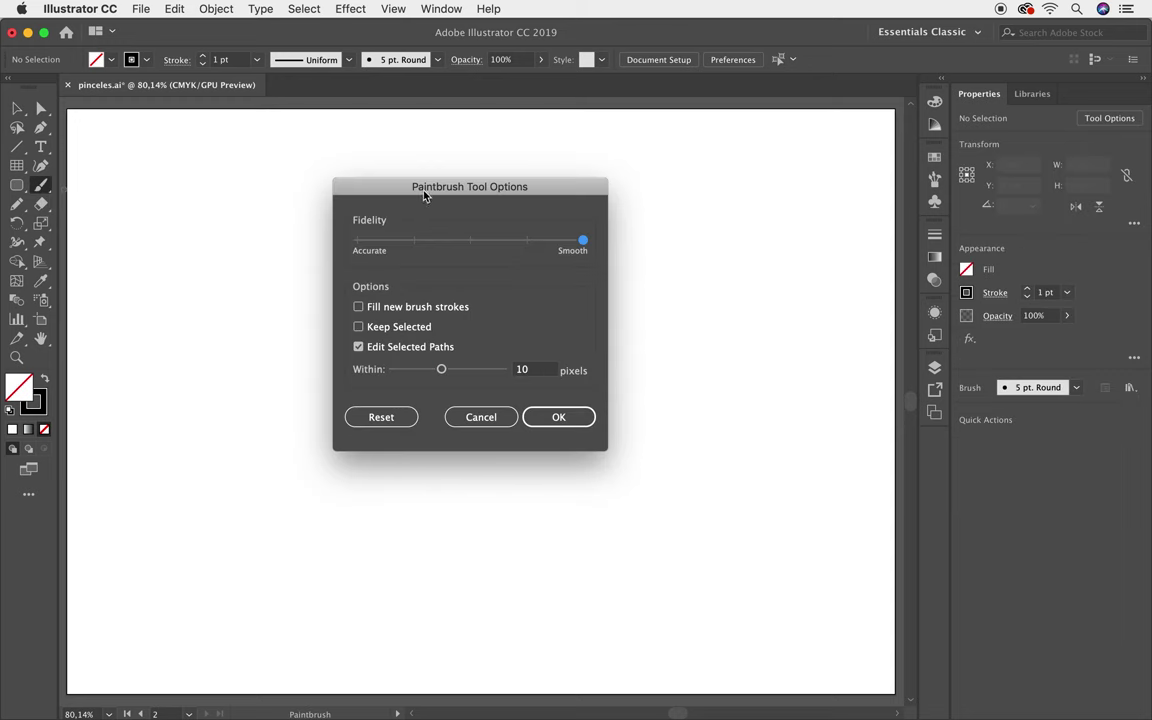
drag(451, 186, 443, 192)
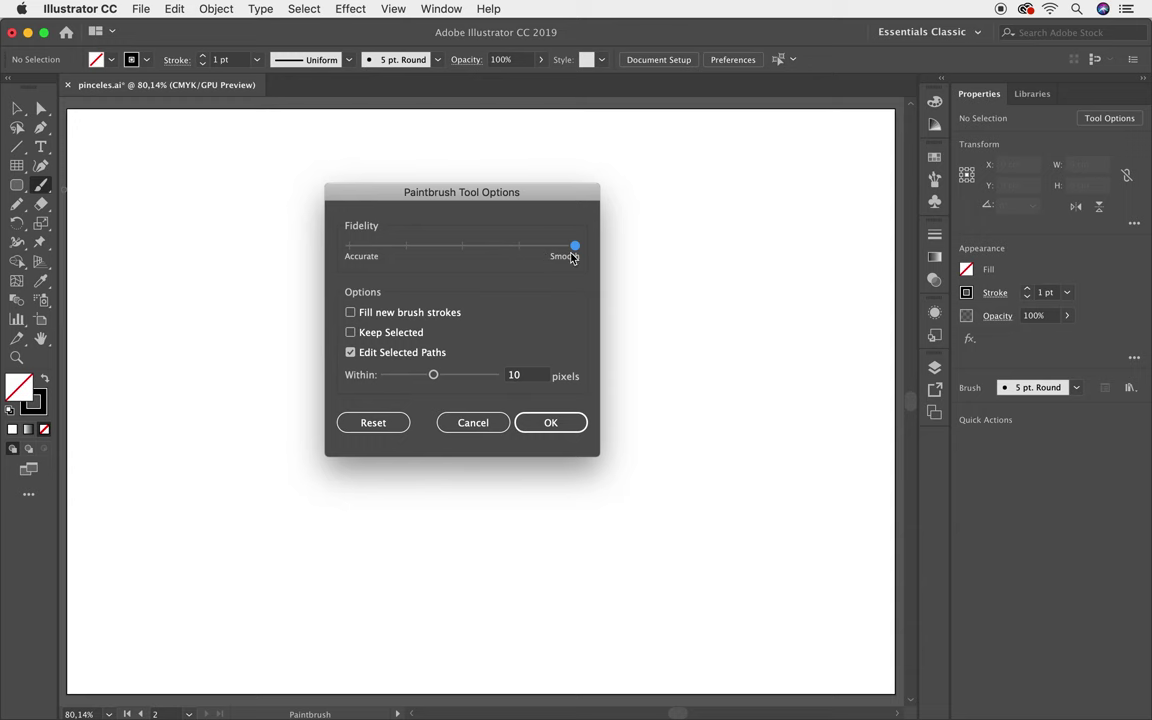
drag(575, 247, 347, 247)
click(551, 423)
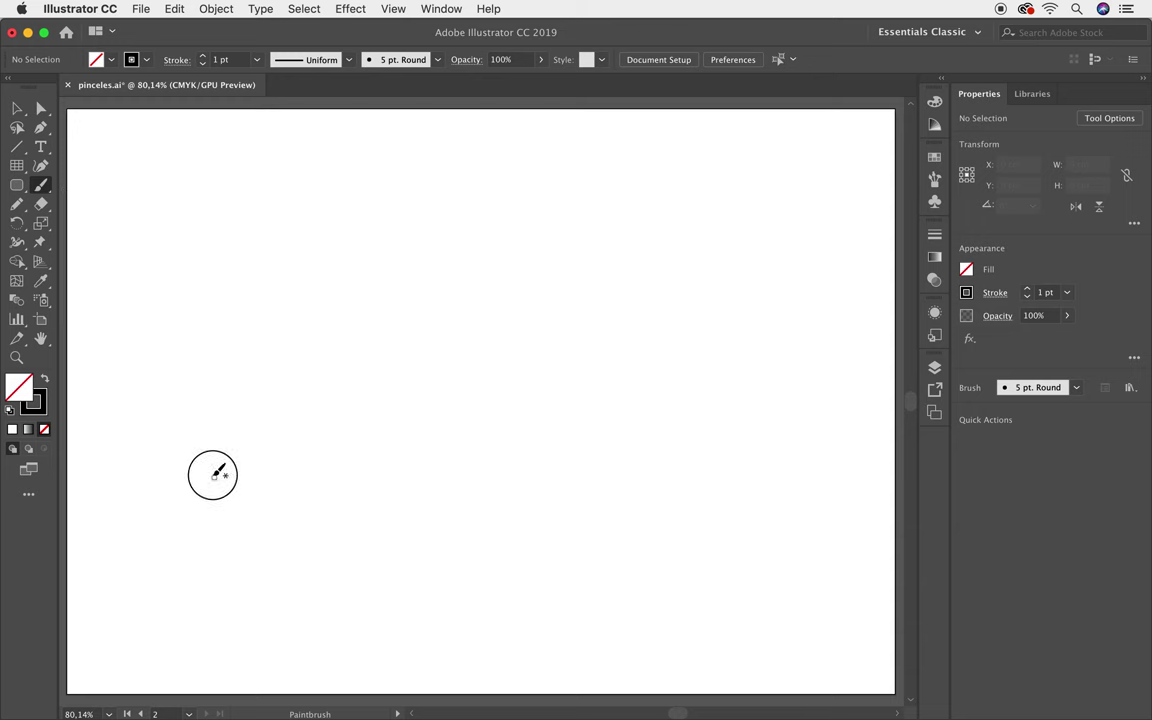
- Draw an Accurate curve and a Smooth curve, select both, then go to the Pinceles artboard
drag(214, 462, 603, 231)
double_click(42, 186)
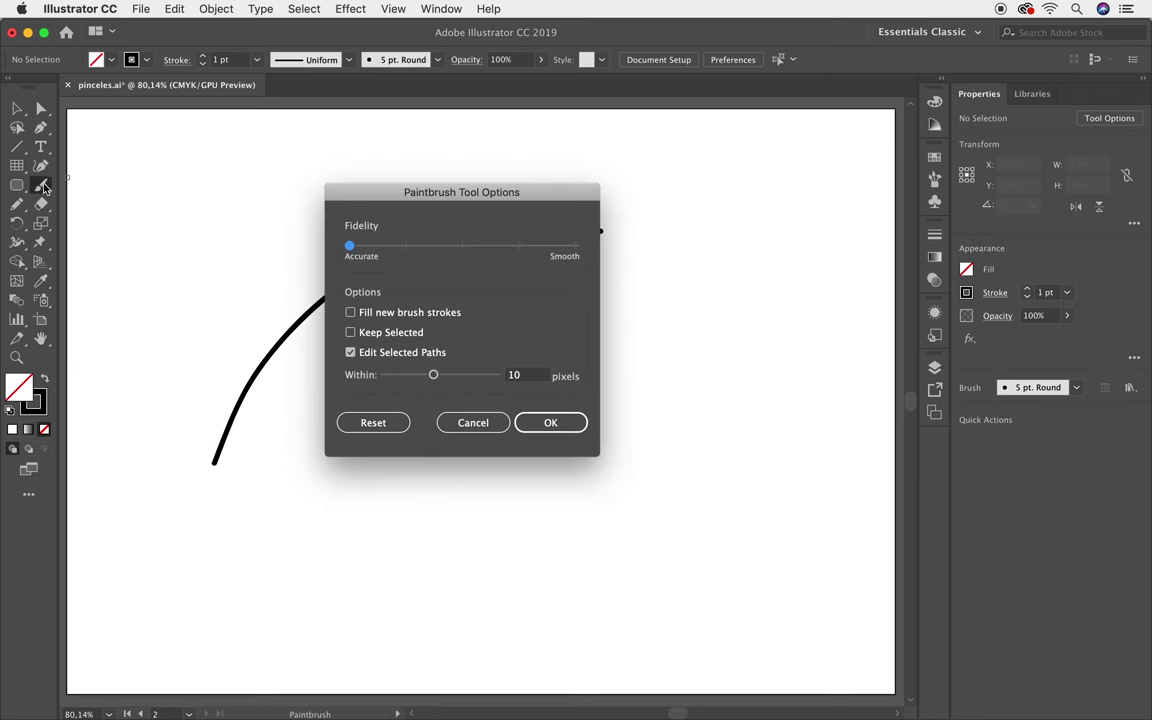
drag(348, 246, 575, 246)
click(549, 423)
drag(296, 518, 652, 268)
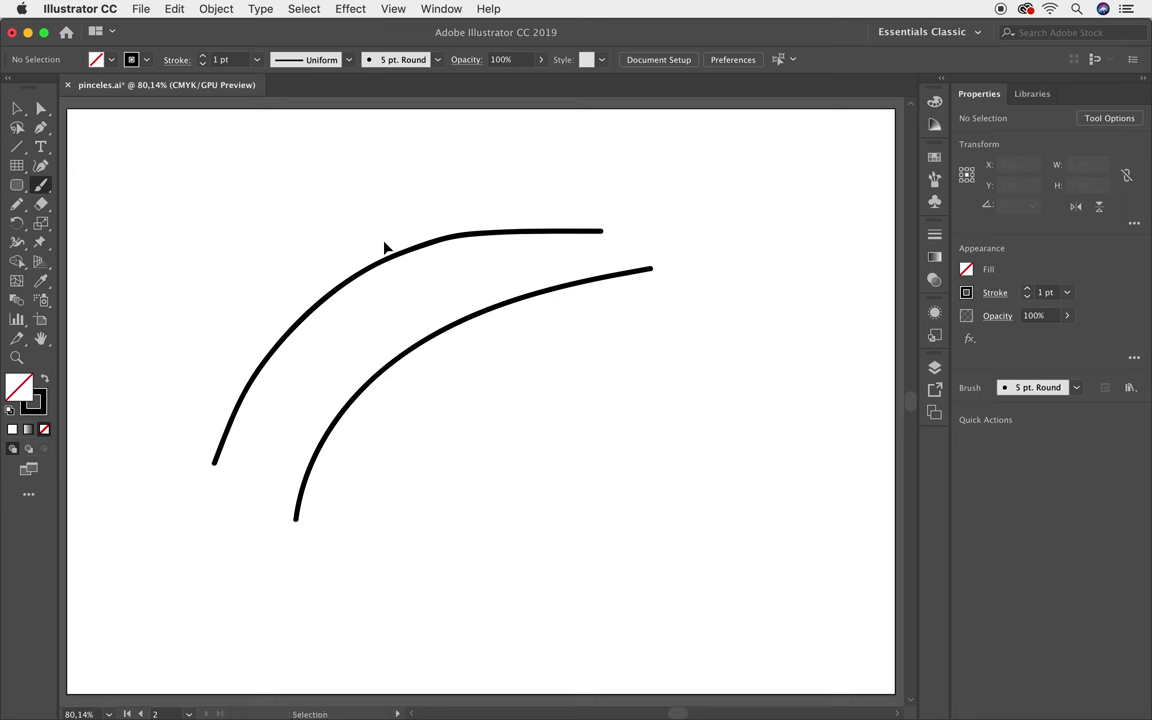
drag(340, 240, 480, 360)
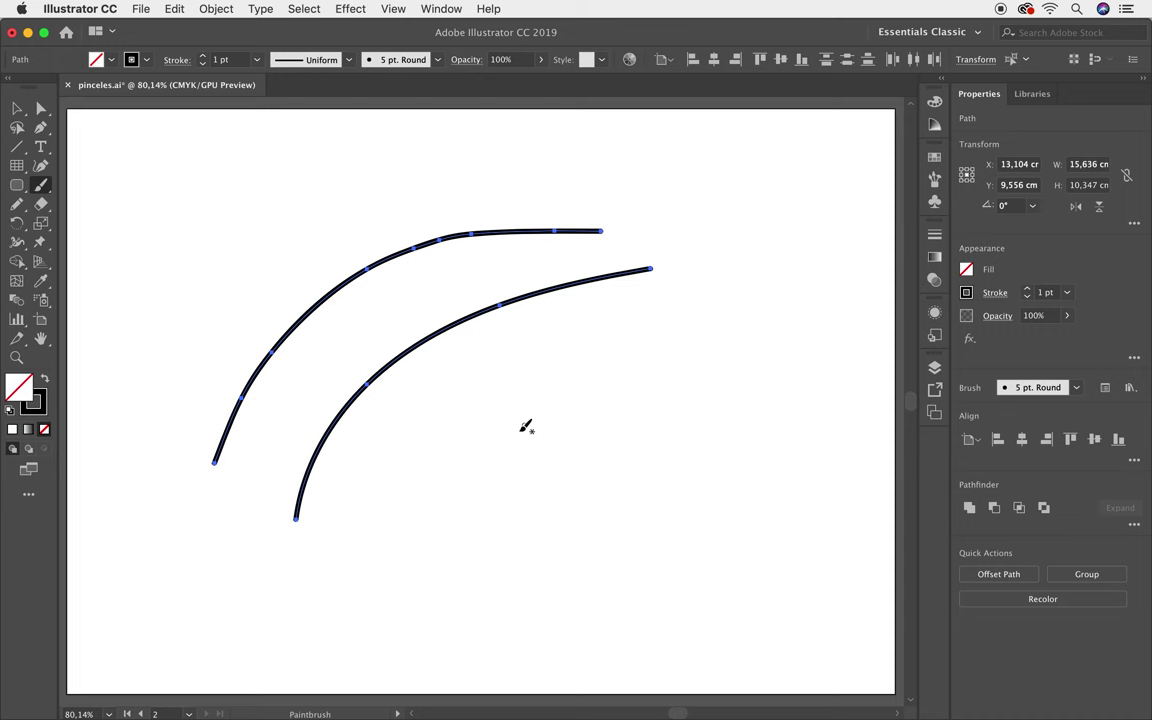
click(142, 714)
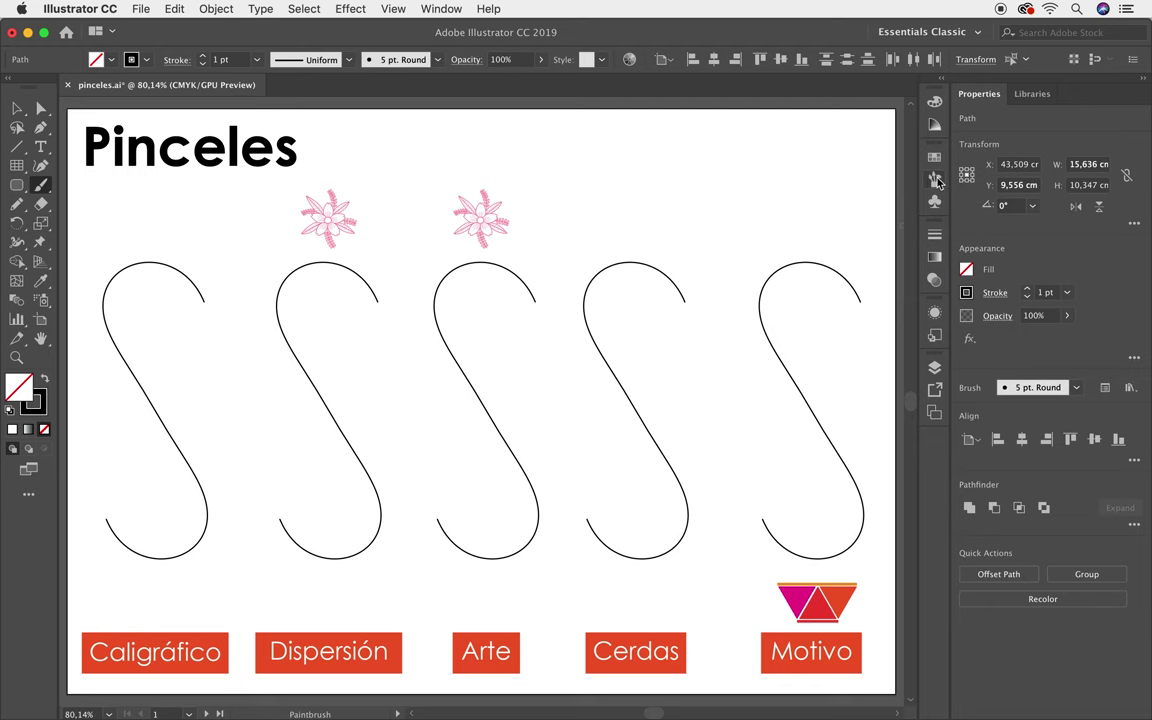
- Show the Brushes panel and open its panel menu
click(935, 179)
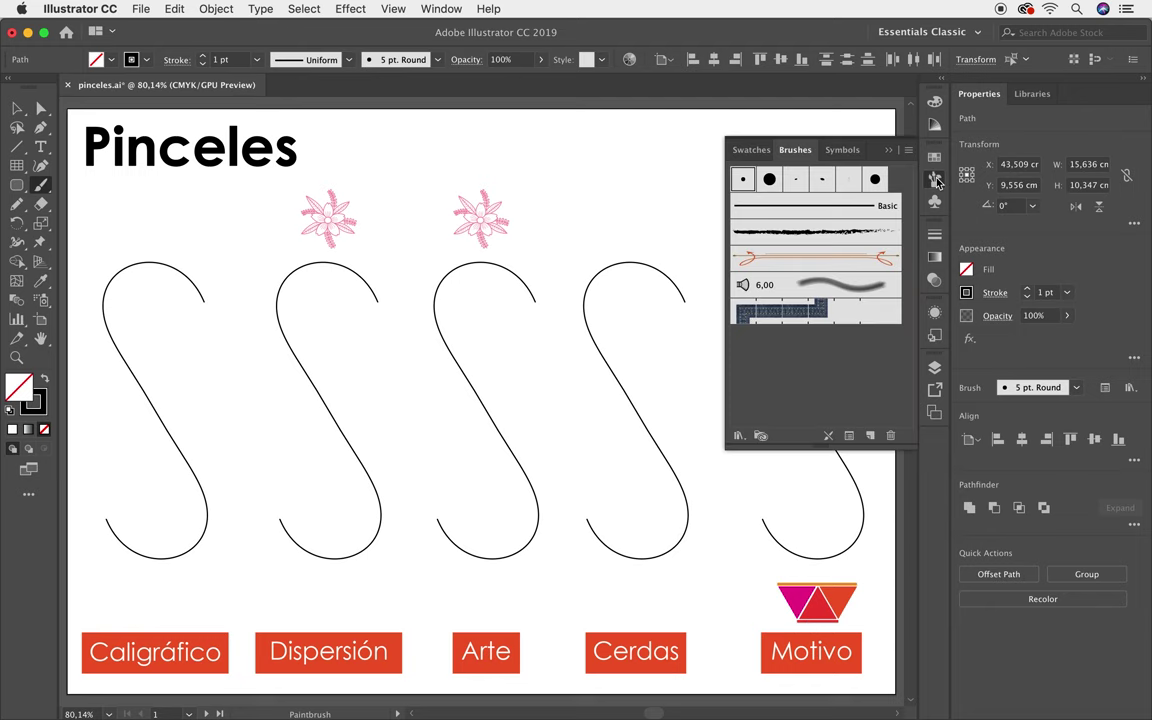
click(445, 8)
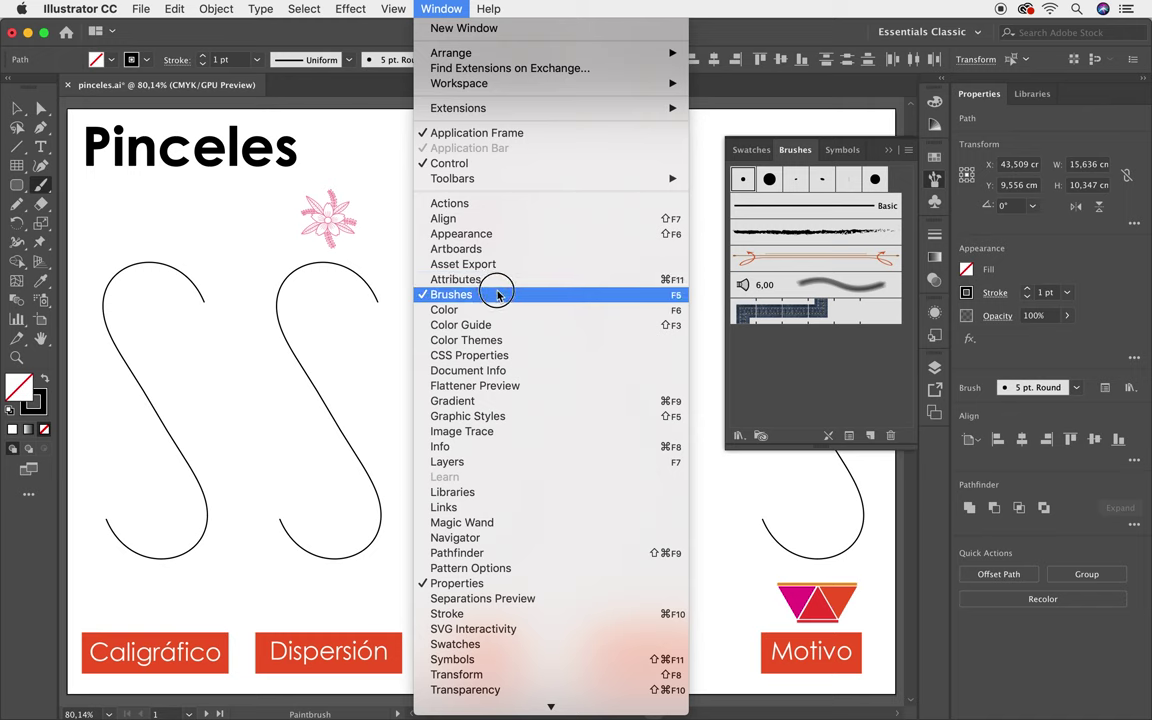
click(850, 206)
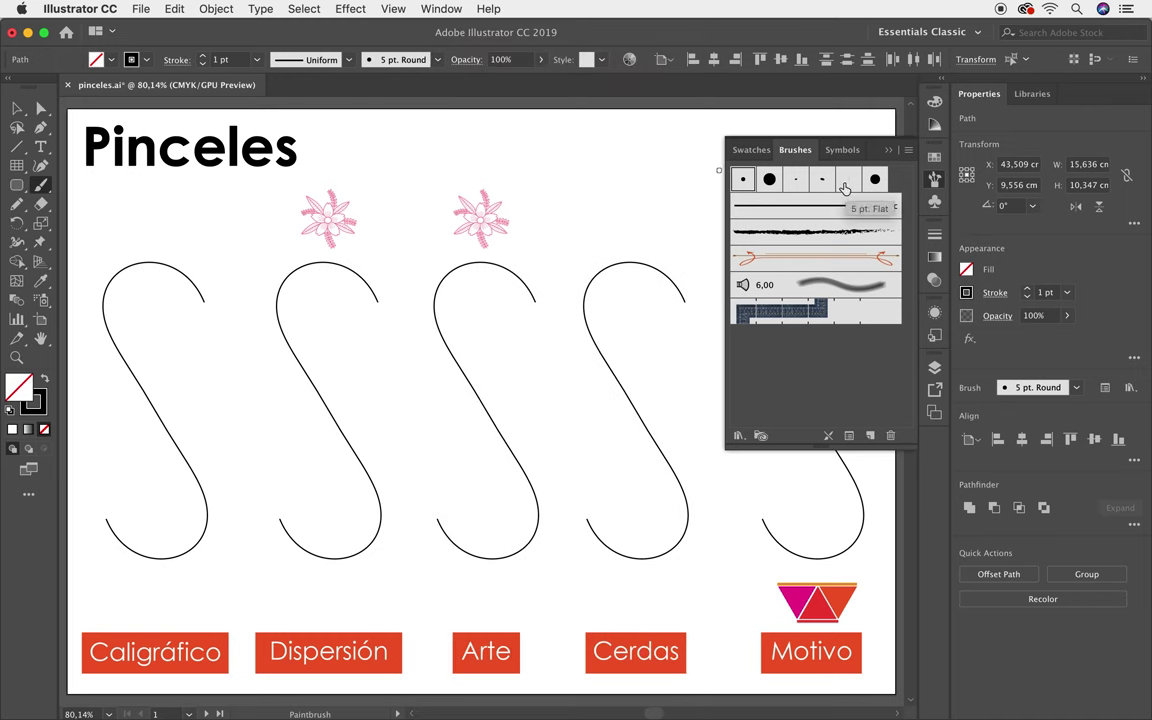
click(908, 151)
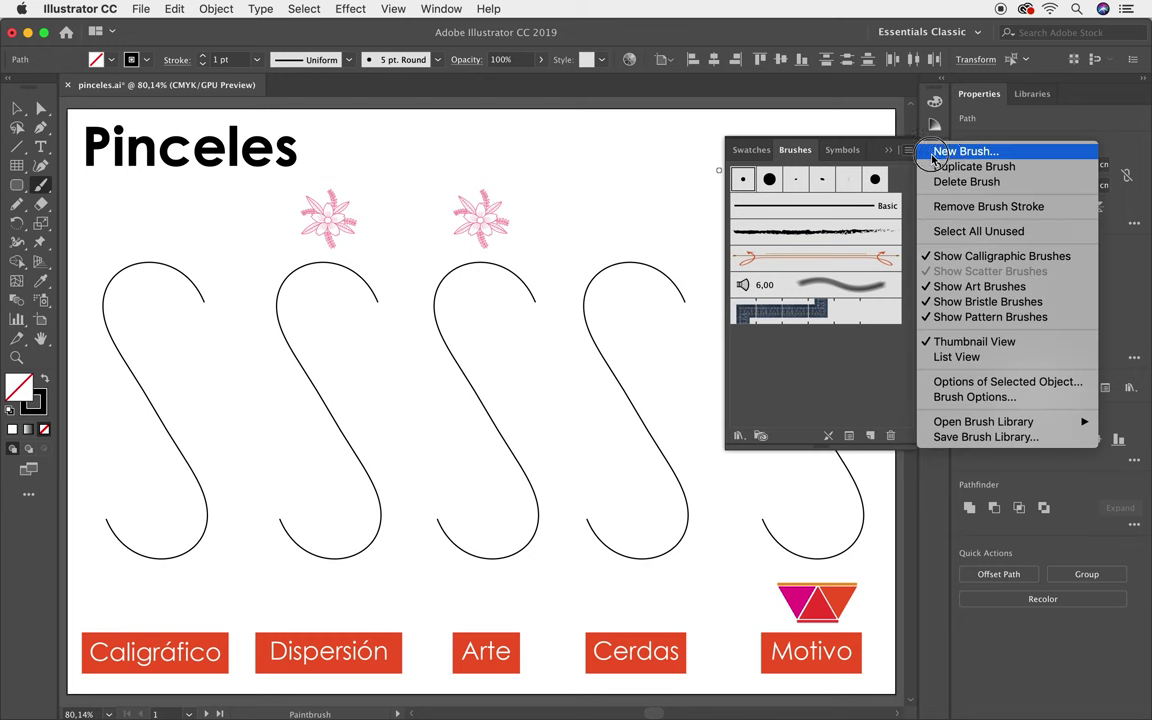
- Start a new calligraphic brush named c1 with 5° angle, 29% roundness and 63 pt size
click(952, 152)
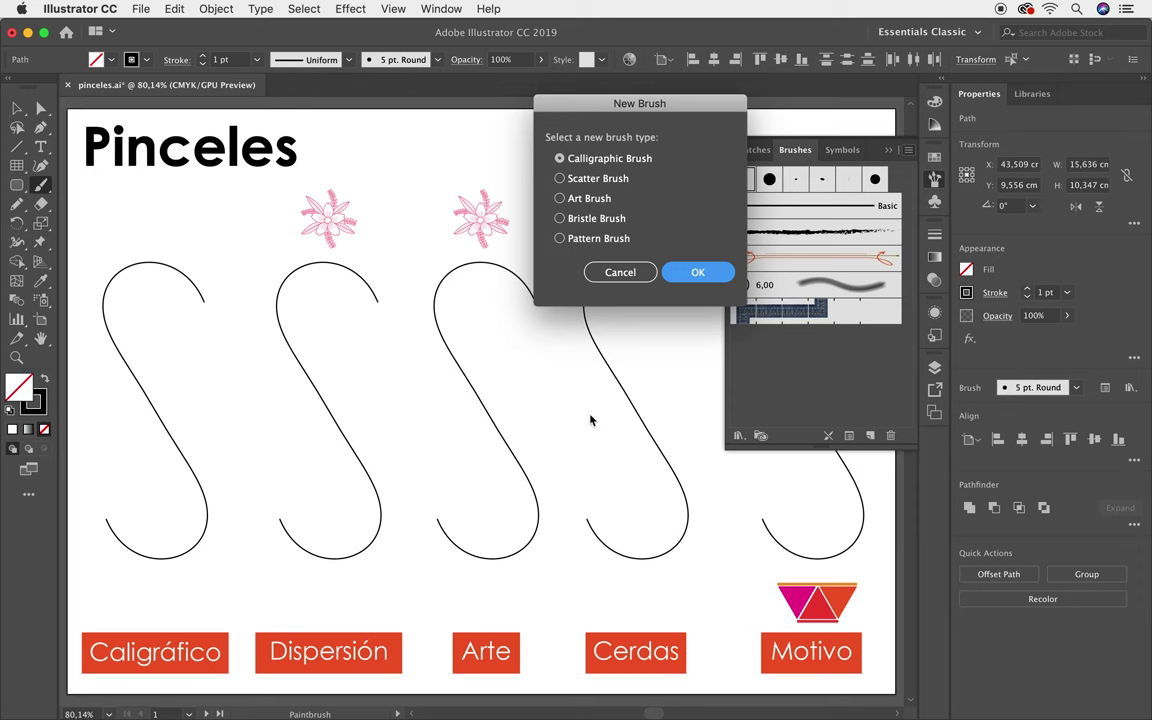
click(700, 274)
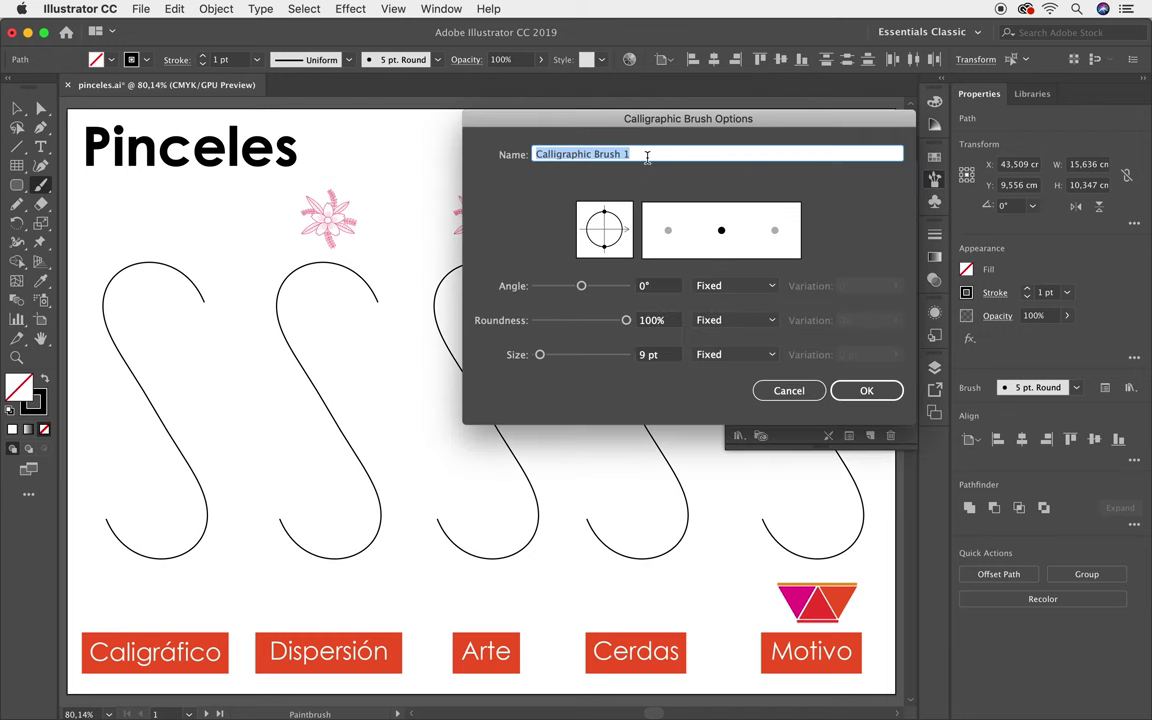
text(c1)
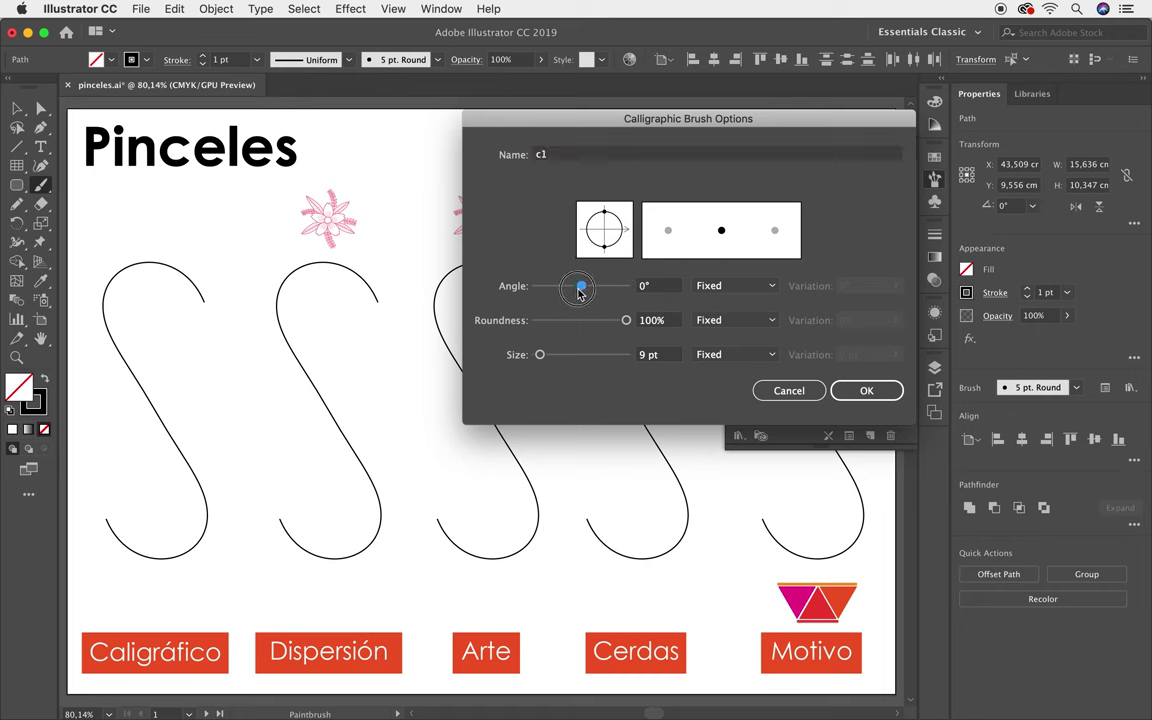
drag(581, 286, 568, 287)
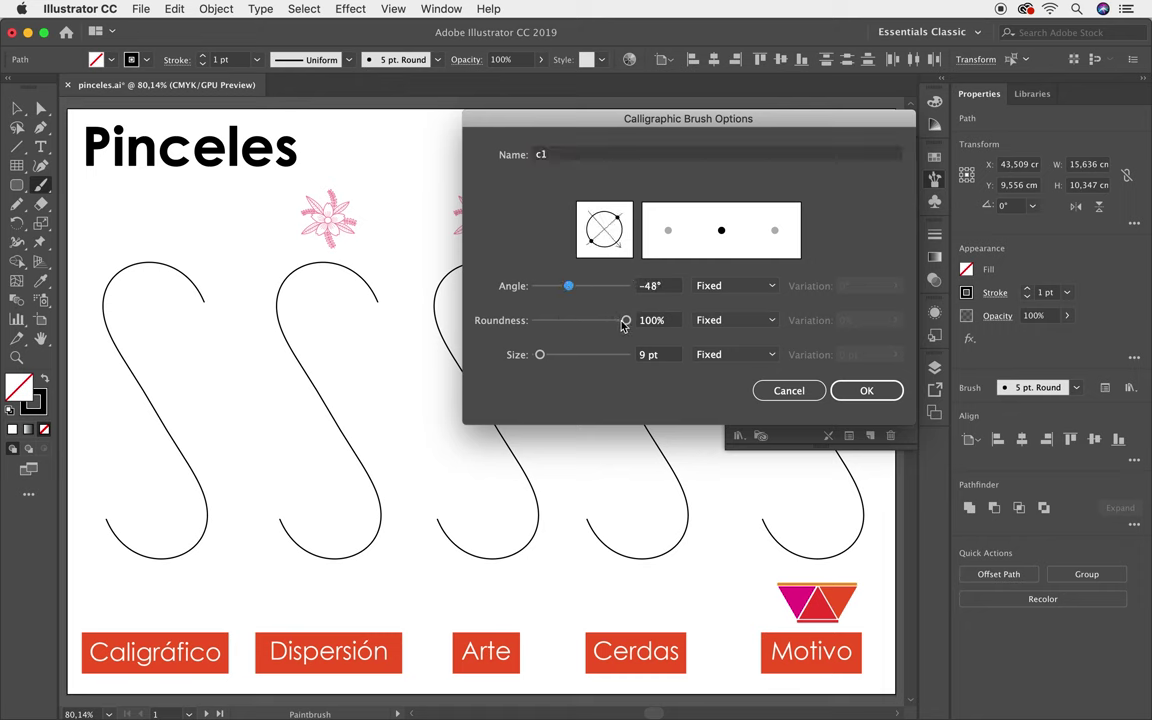
mouse_move(625, 320)
mouse_down()
mouse_move(579, 320)
mouse_move(590, 320)
mouse_up()
drag(549, 356, 564, 355)
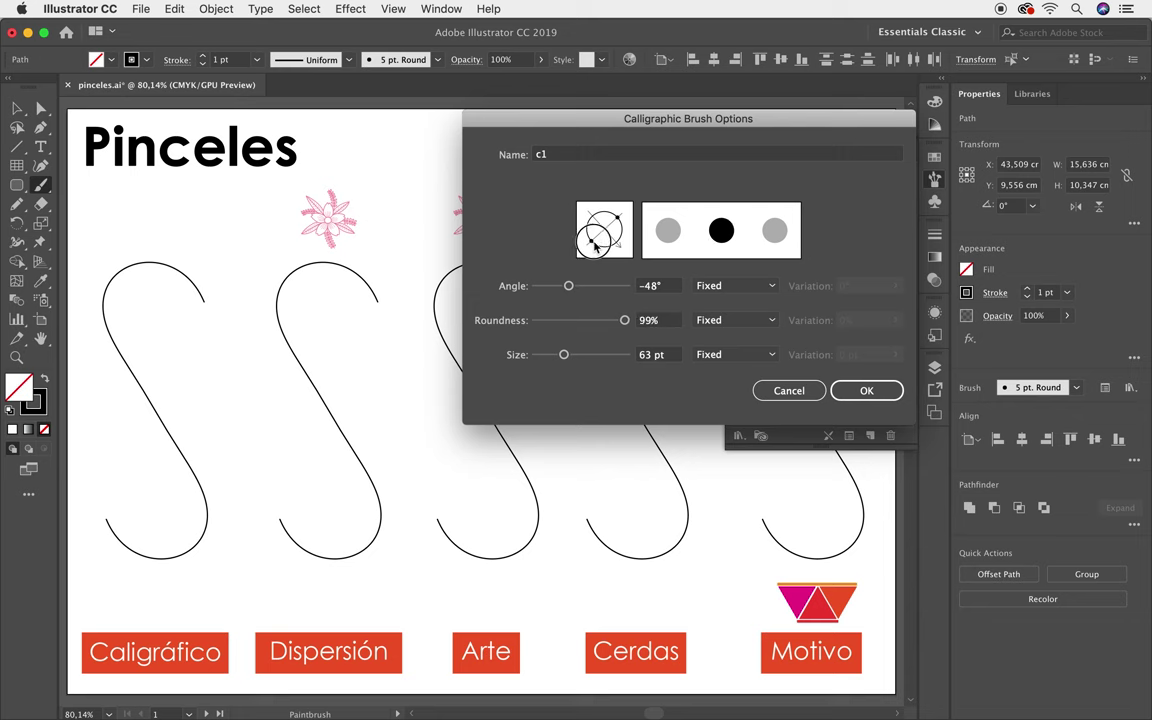
mouse_move(598, 239)
mouse_down()
mouse_move(625, 225)
mouse_move(604, 226)
mouse_up()
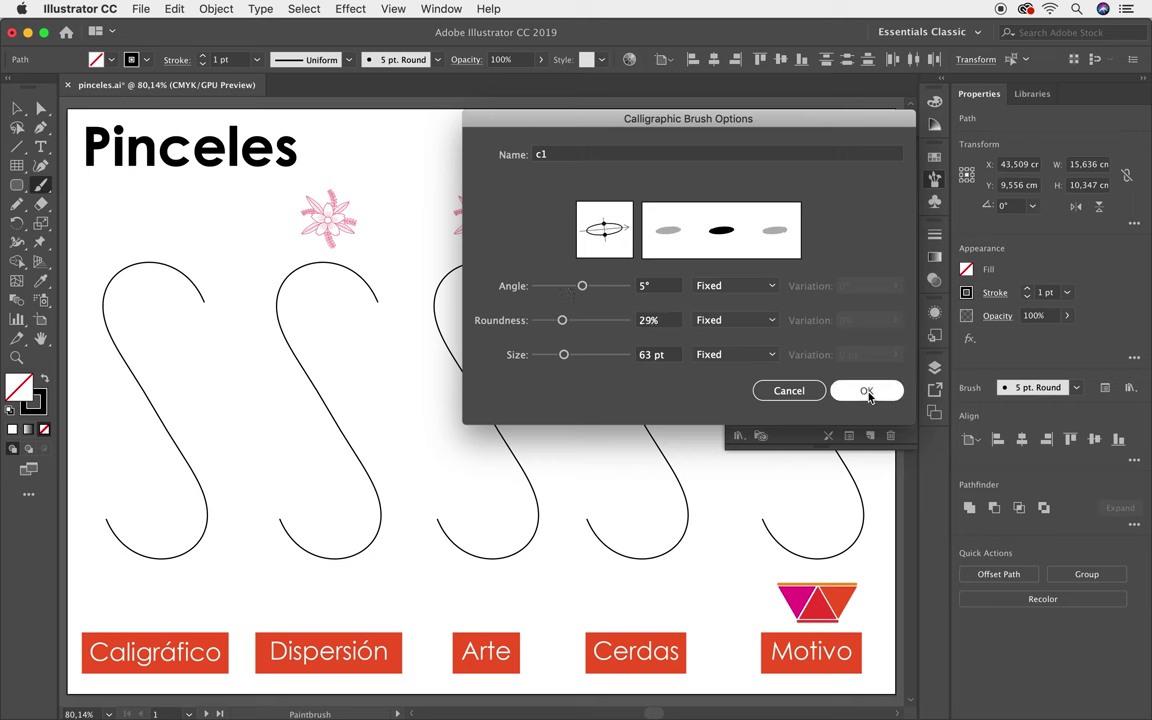
- Keep angle, roundness and size all Fixed and confirm the c1 brush
click(740, 289)
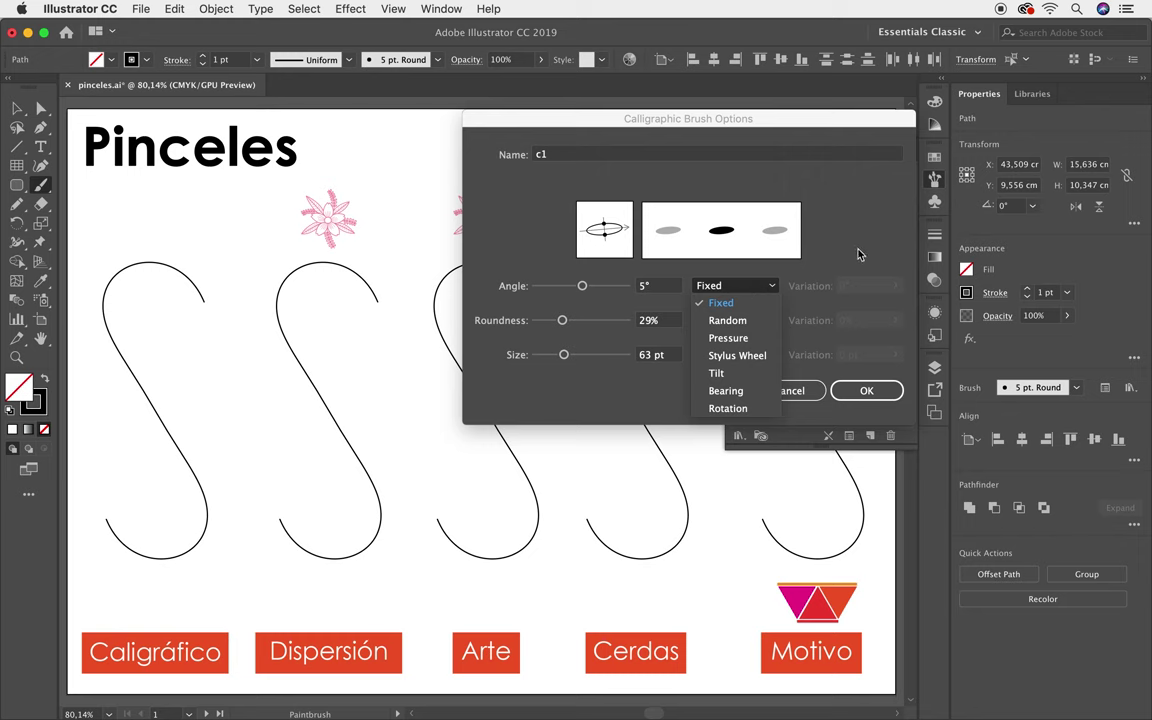
click(858, 240)
click(738, 320)
click(860, 236)
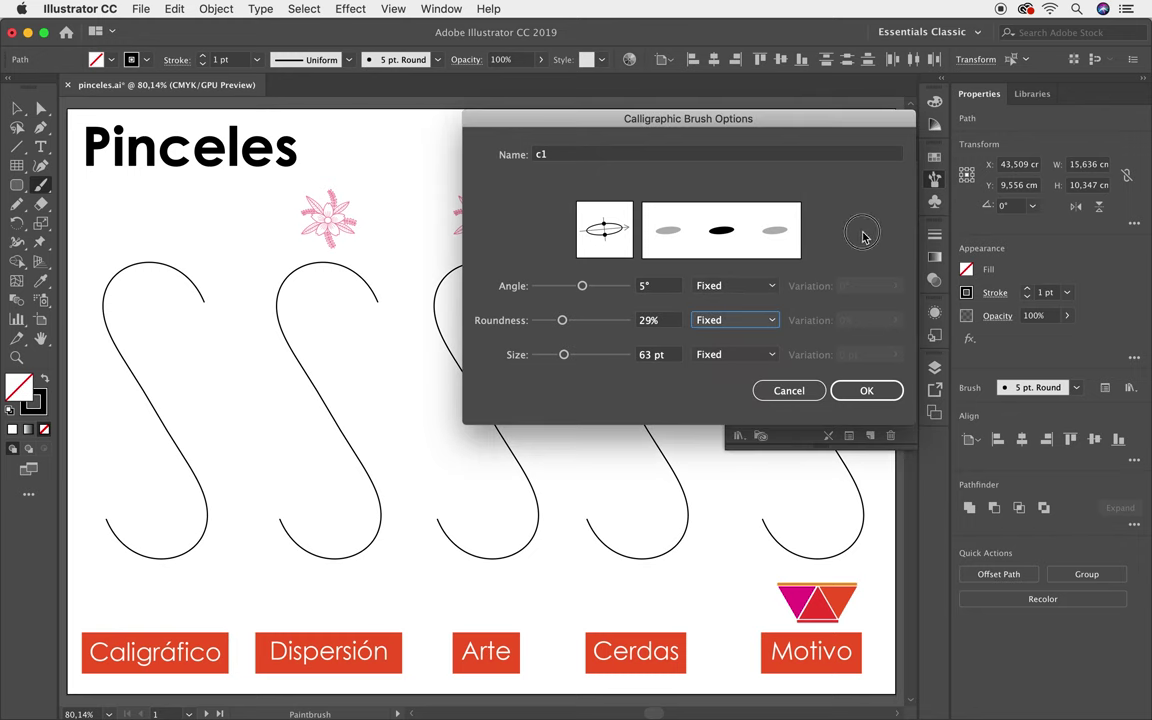
click(743, 354)
click(848, 244)
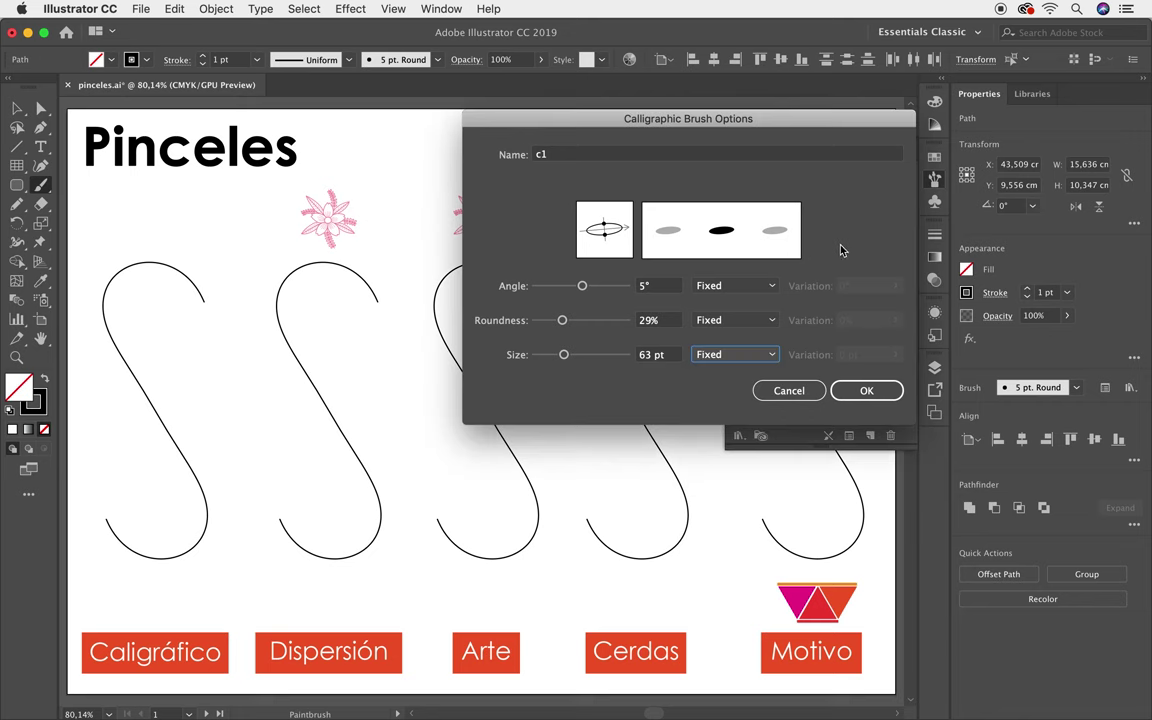
click(866, 391)
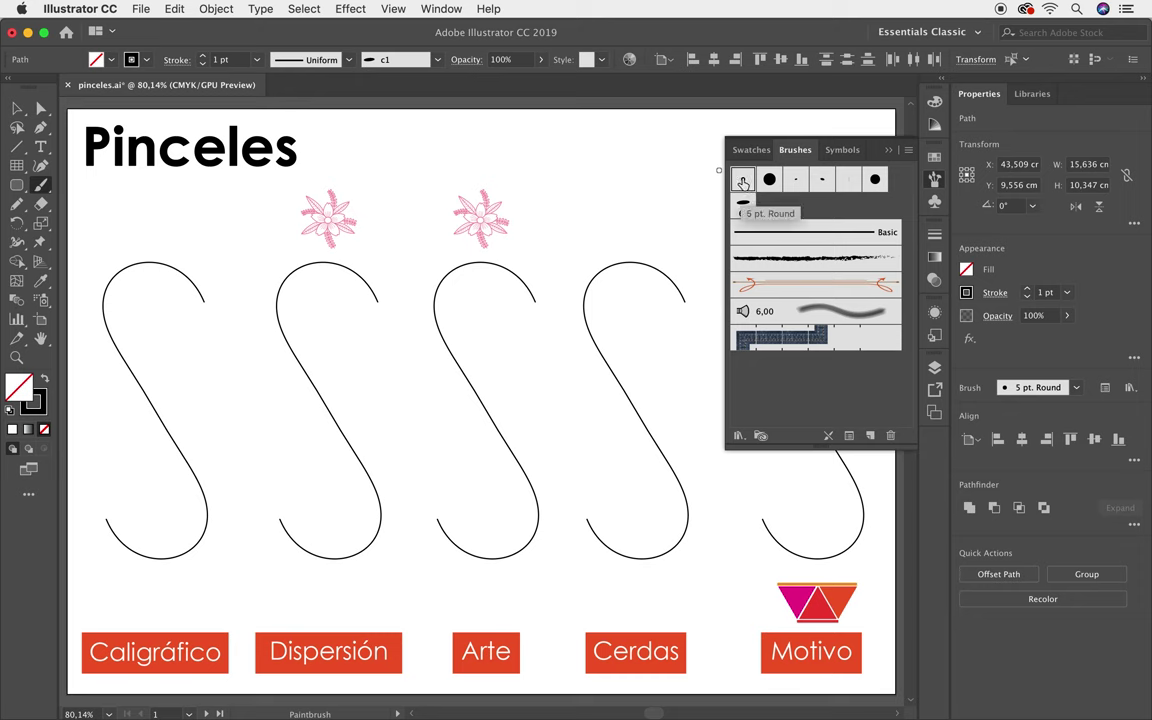
- Select the first S curve and apply the c1 brush to it
click(17, 108)
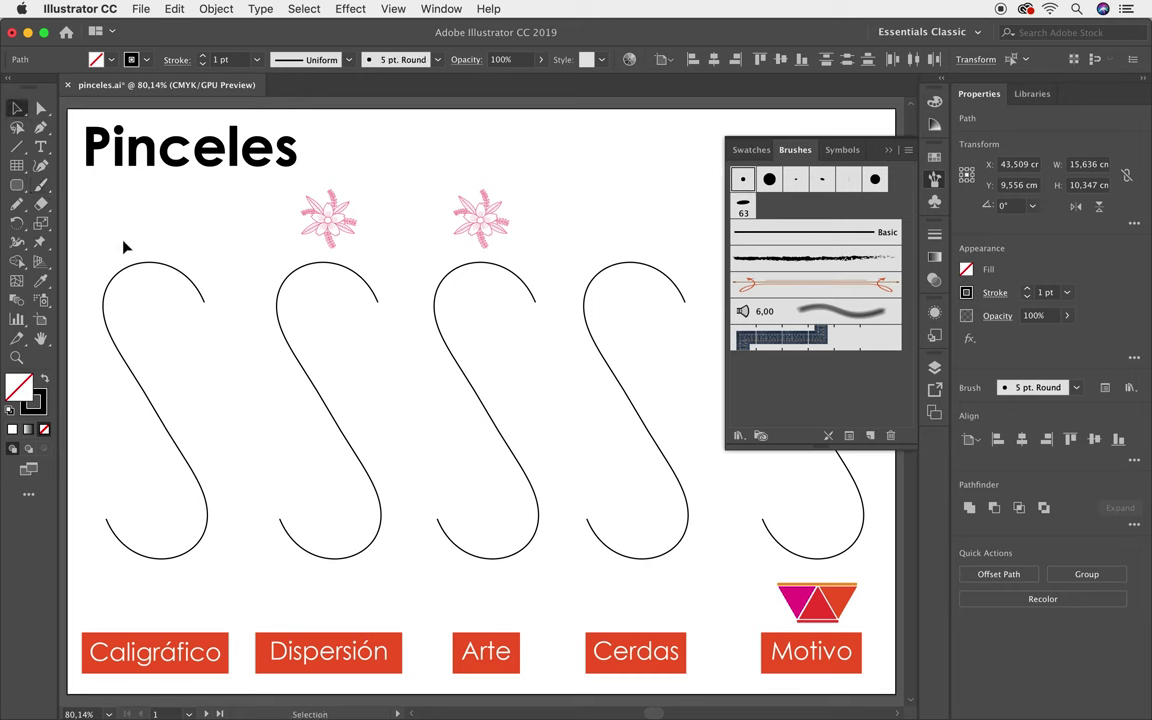
drag(111, 236, 130, 265)
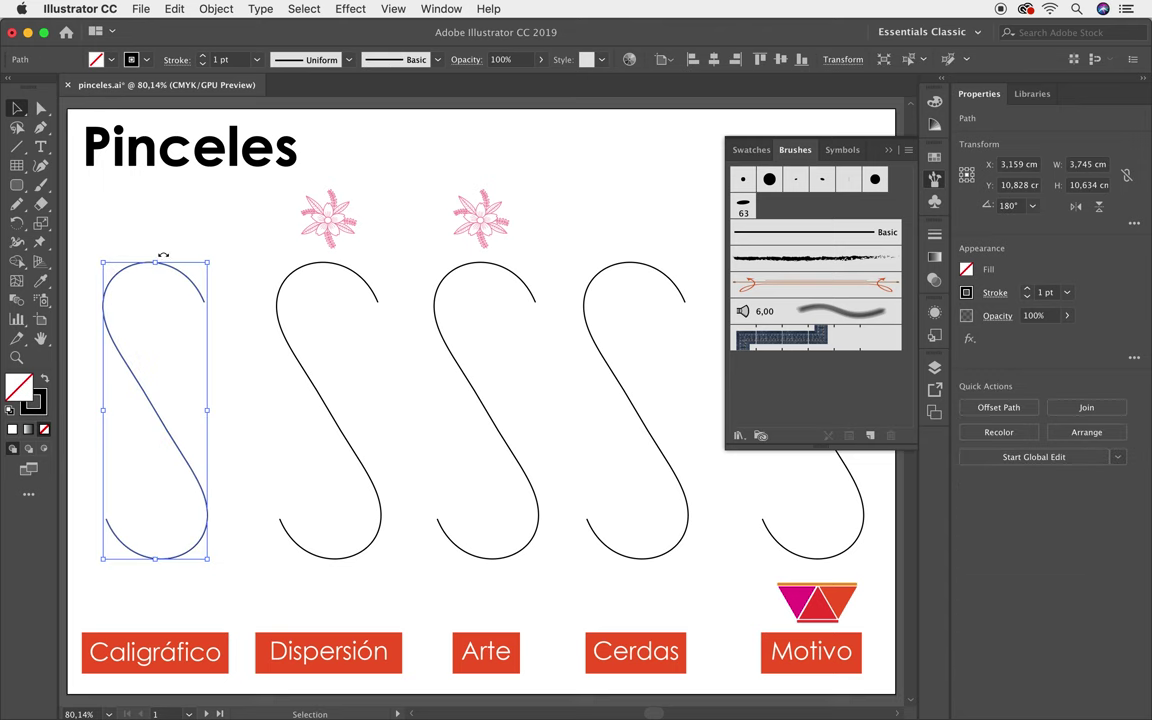
click(743, 205)
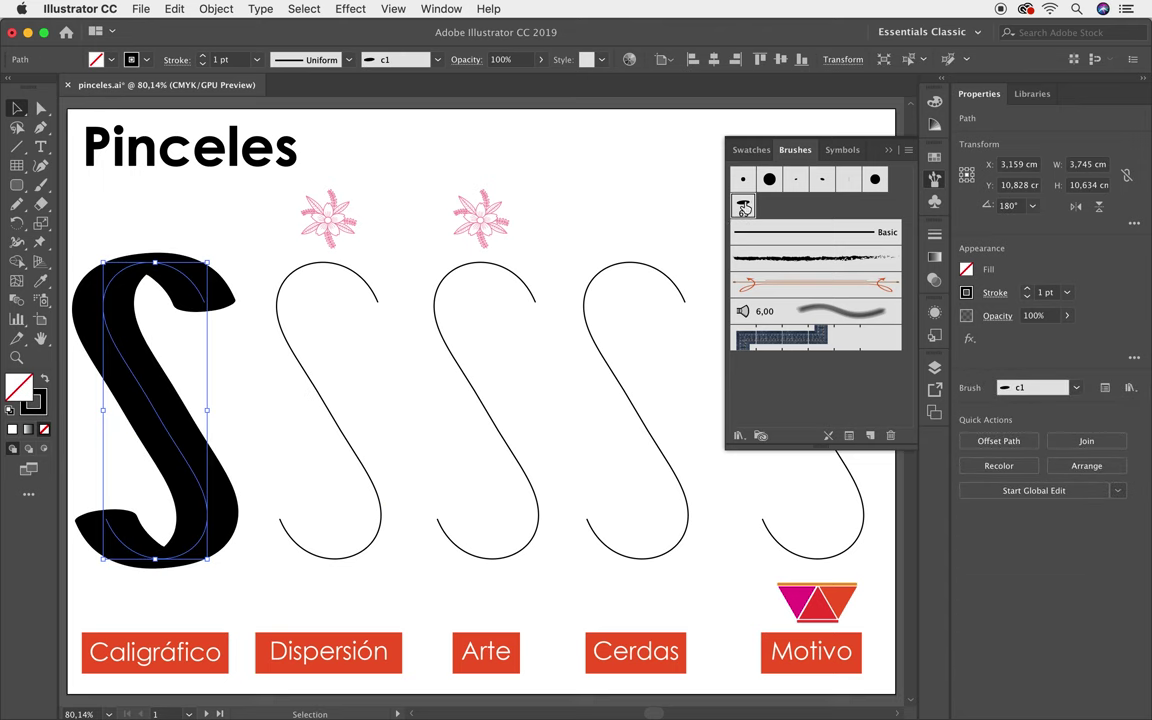
- Redefine c1 as 100° angle, 47% roundness, 21 pt and update the existing stroke
double_click(743, 207)
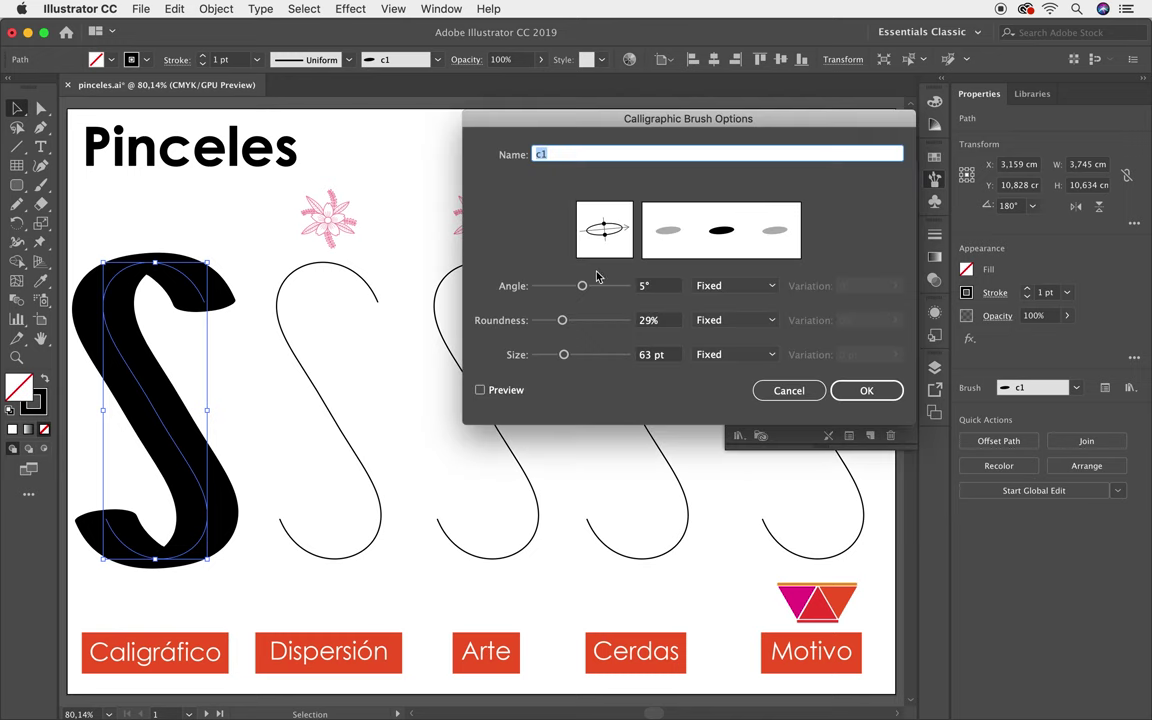
drag(563, 354, 544, 355)
click(480, 390)
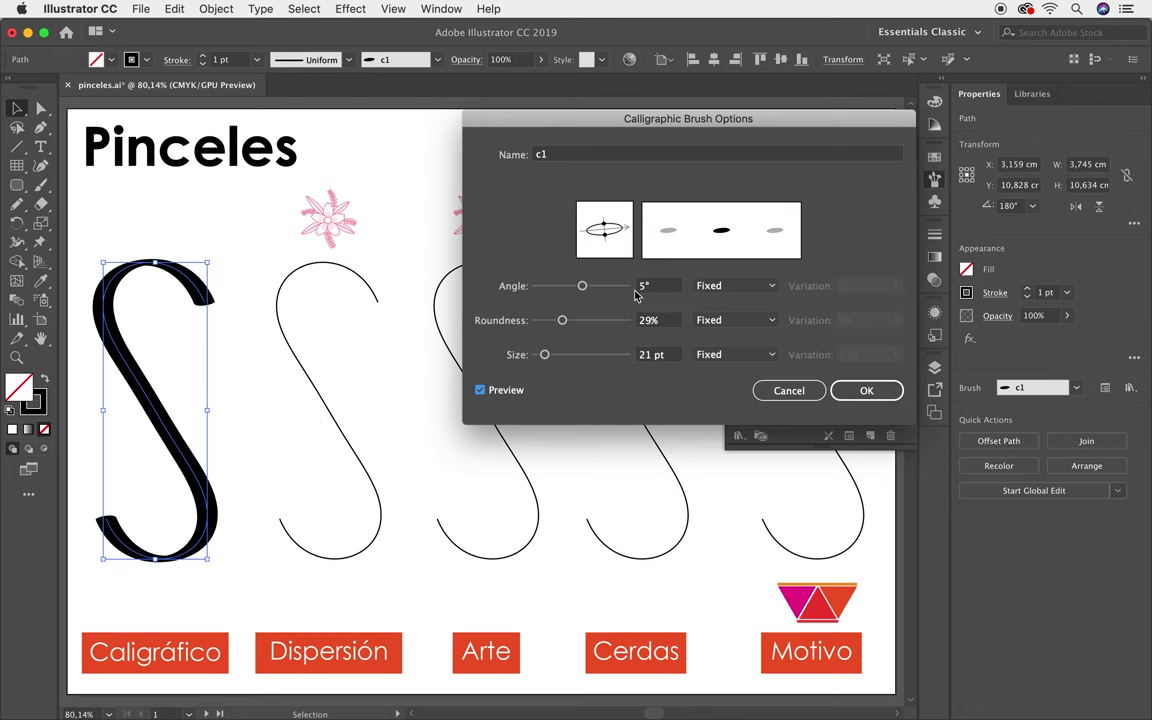
mouse_move(562, 320)
mouse_down()
mouse_move(580, 321)
mouse_move(597, 288)
mouse_move(611, 291)
mouse_up()
click(866, 390)
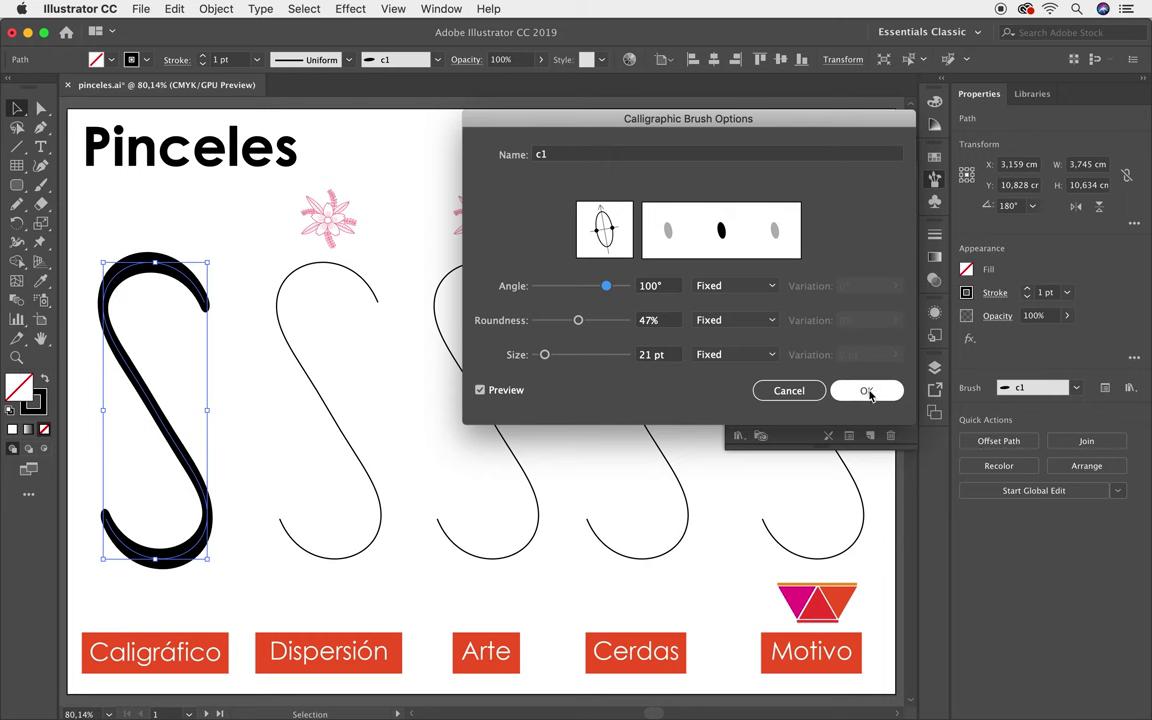
click(662, 296)
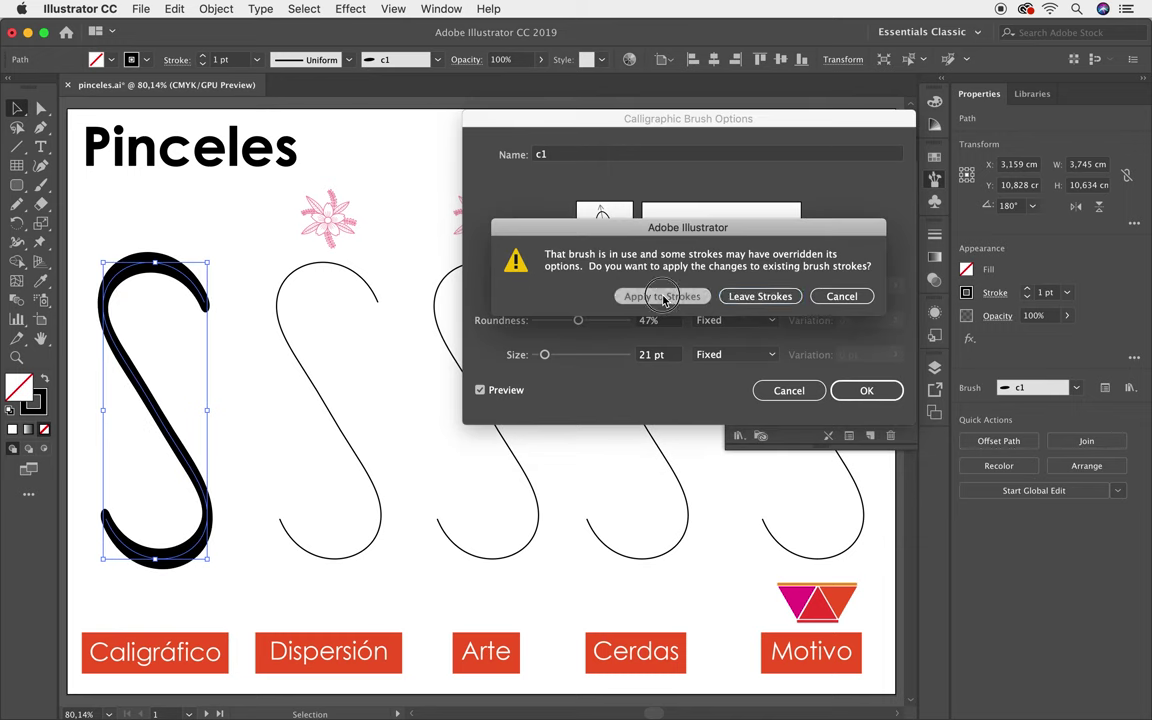
click(370, 339)
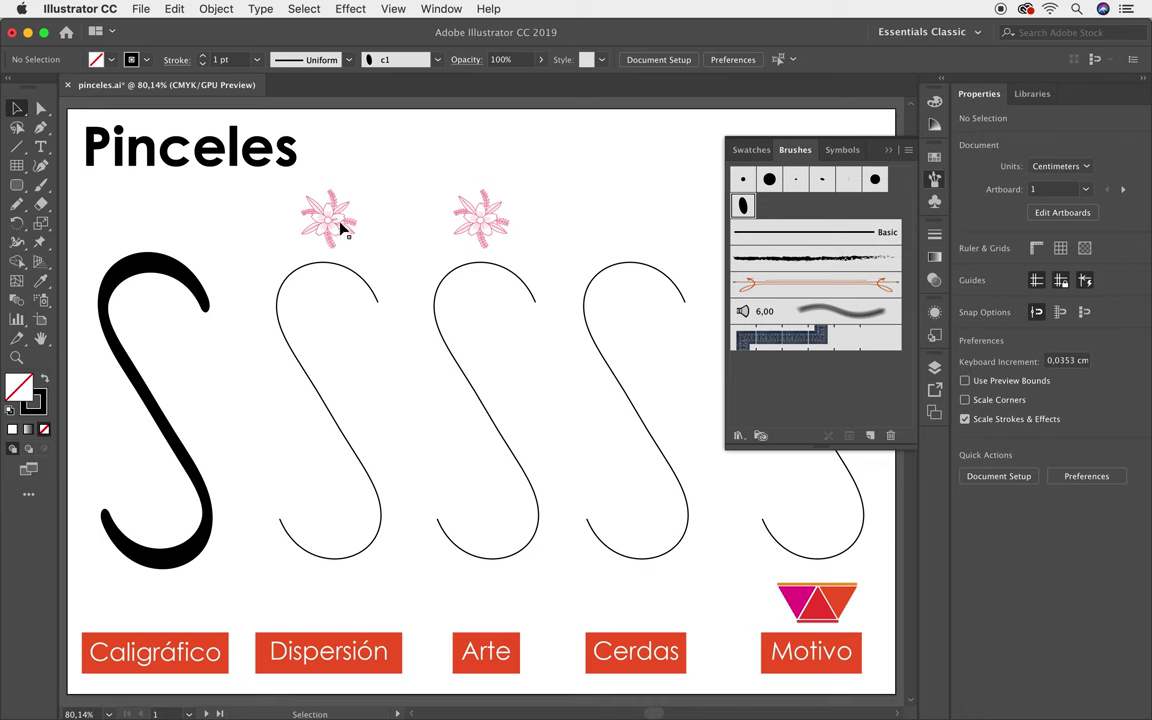
- Make a scatter brush from the pink flower with default settings
drag(338, 217, 742, 212)
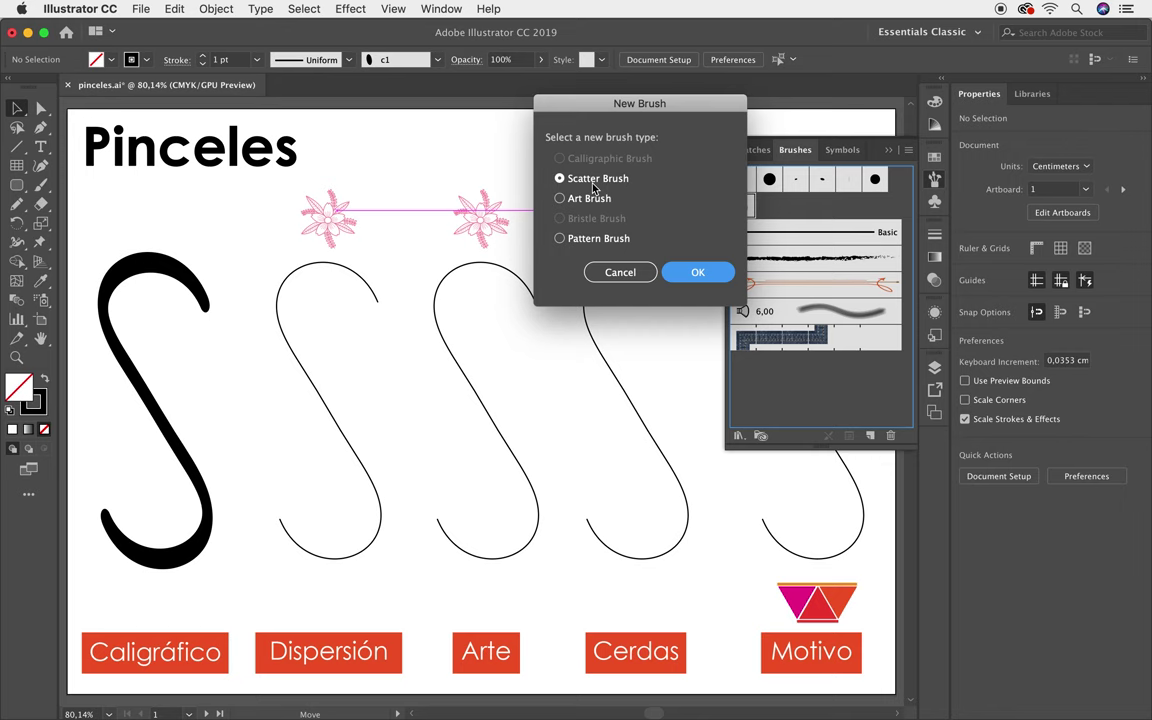
click(699, 273)
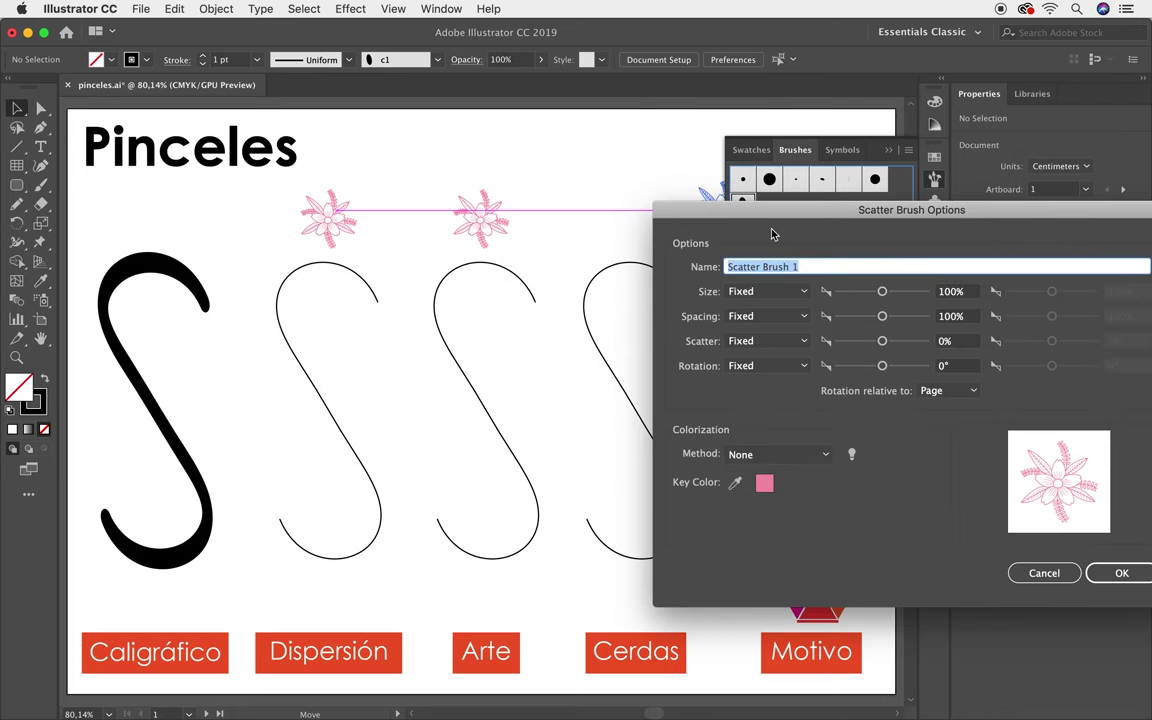
drag(771, 234, 580, 195)
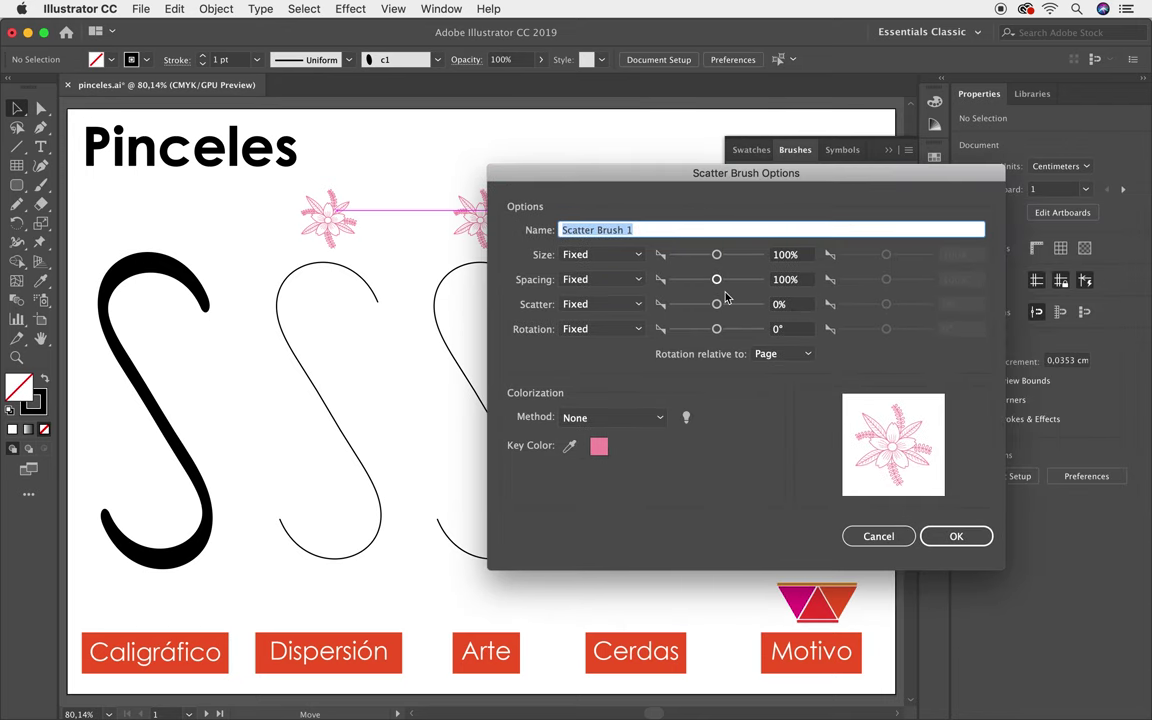
click(956, 537)
- Stroke the Dispersión S curve with the new flower scatter brush
drag(257, 301, 343, 343)
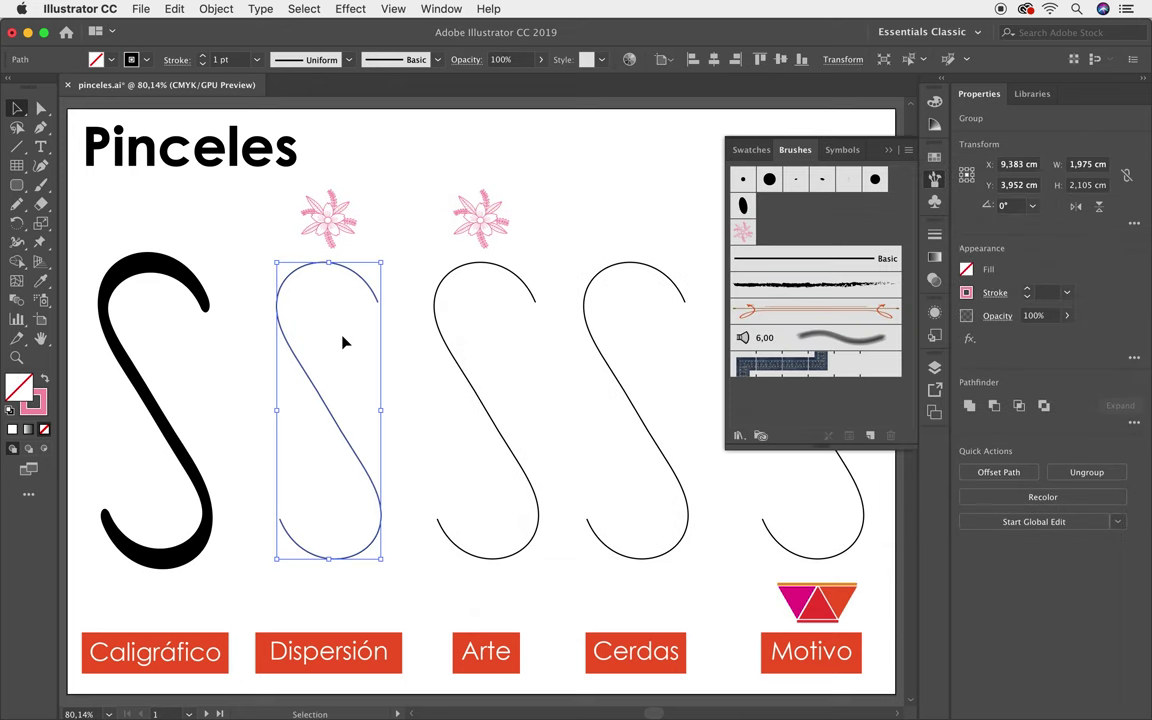
click(743, 233)
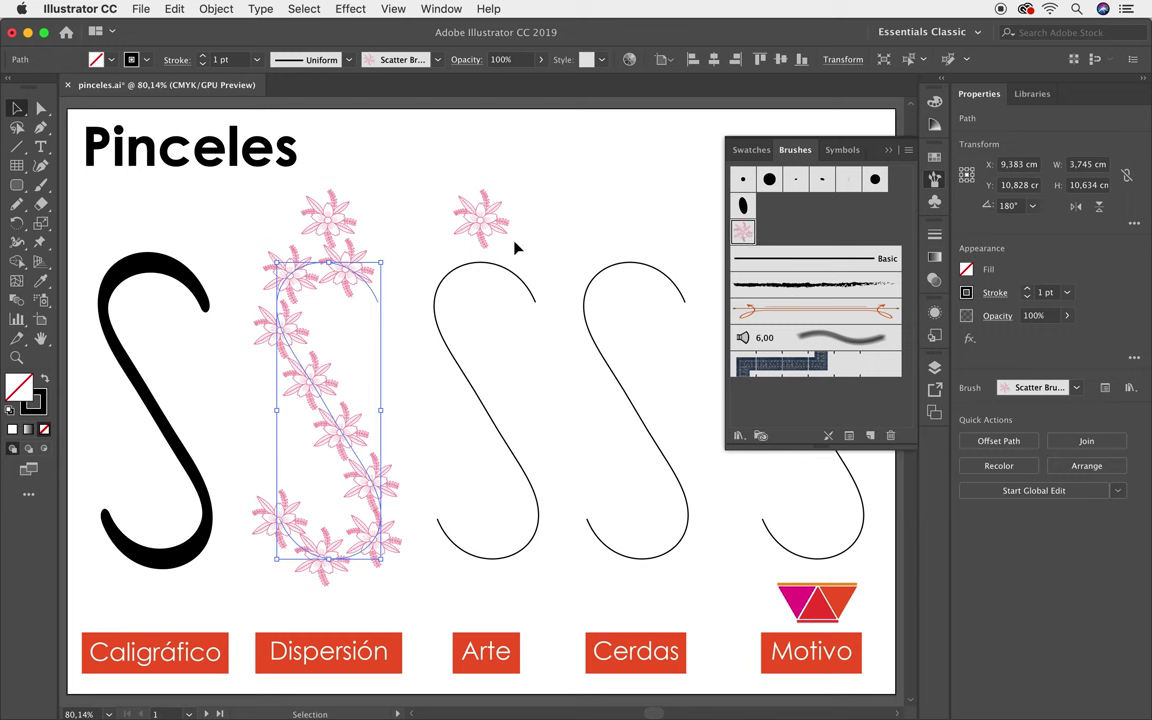
click(478, 224)
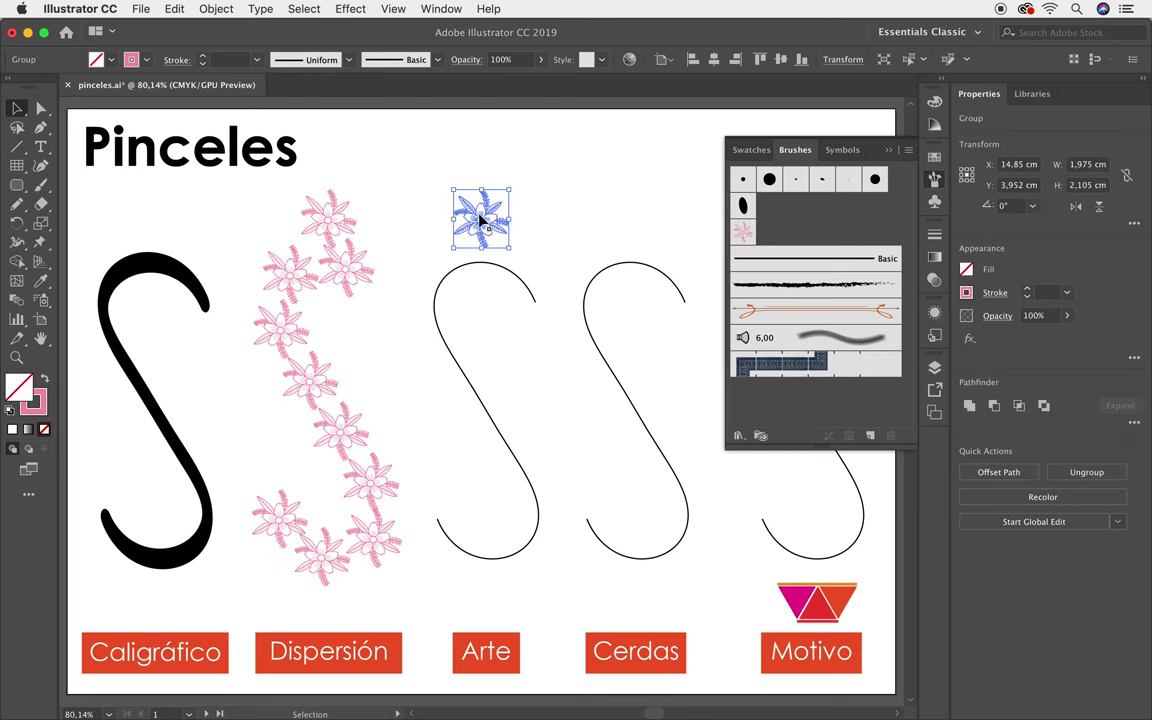
- Create Art Brush 1 from the pink flower with default settings
drag(479, 217, 778, 231)
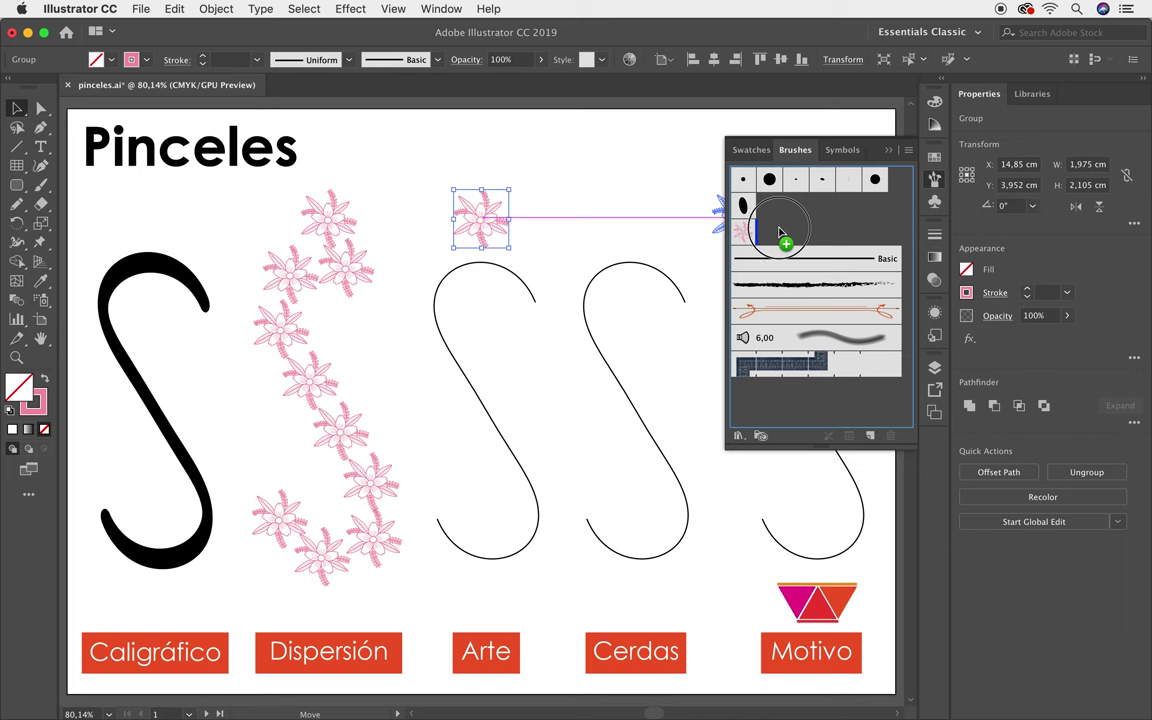
drag(778, 231, 781, 231)
click(589, 198)
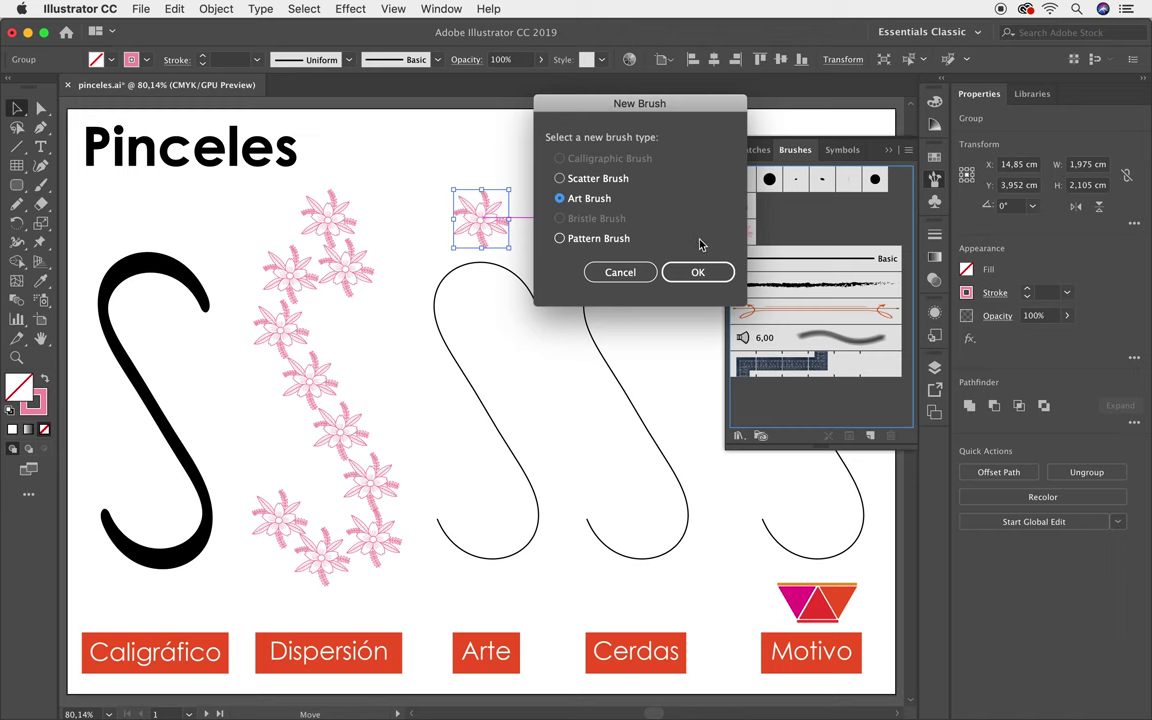
click(702, 271)
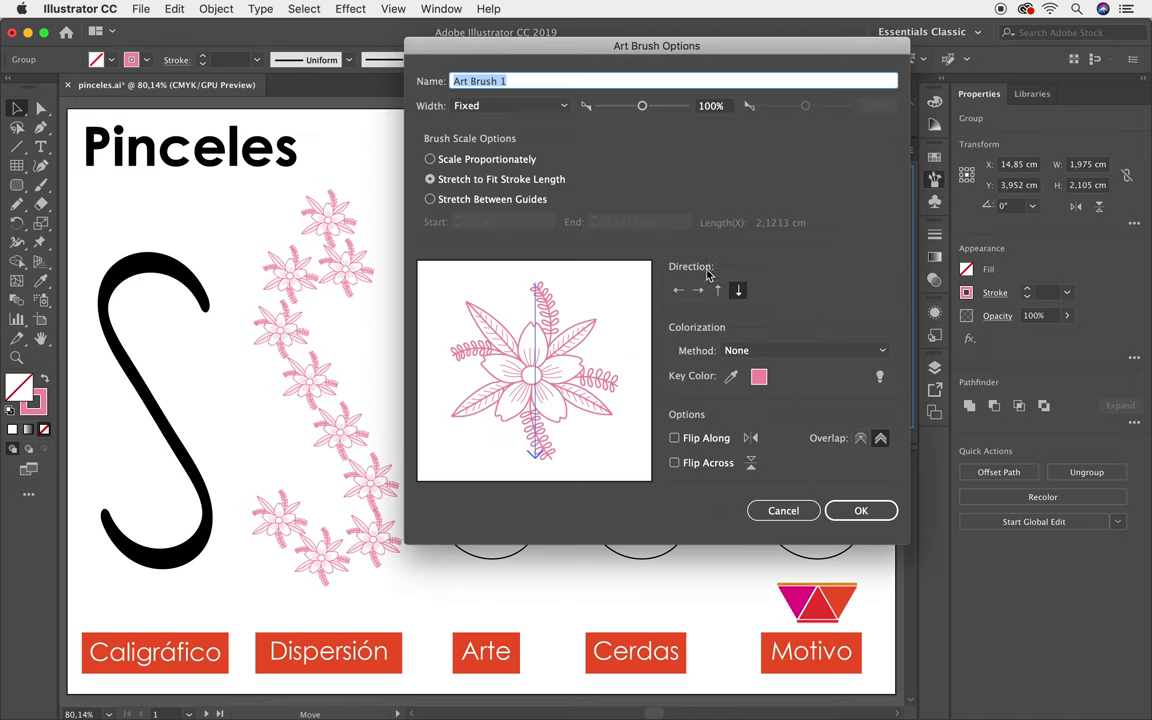
click(851, 512)
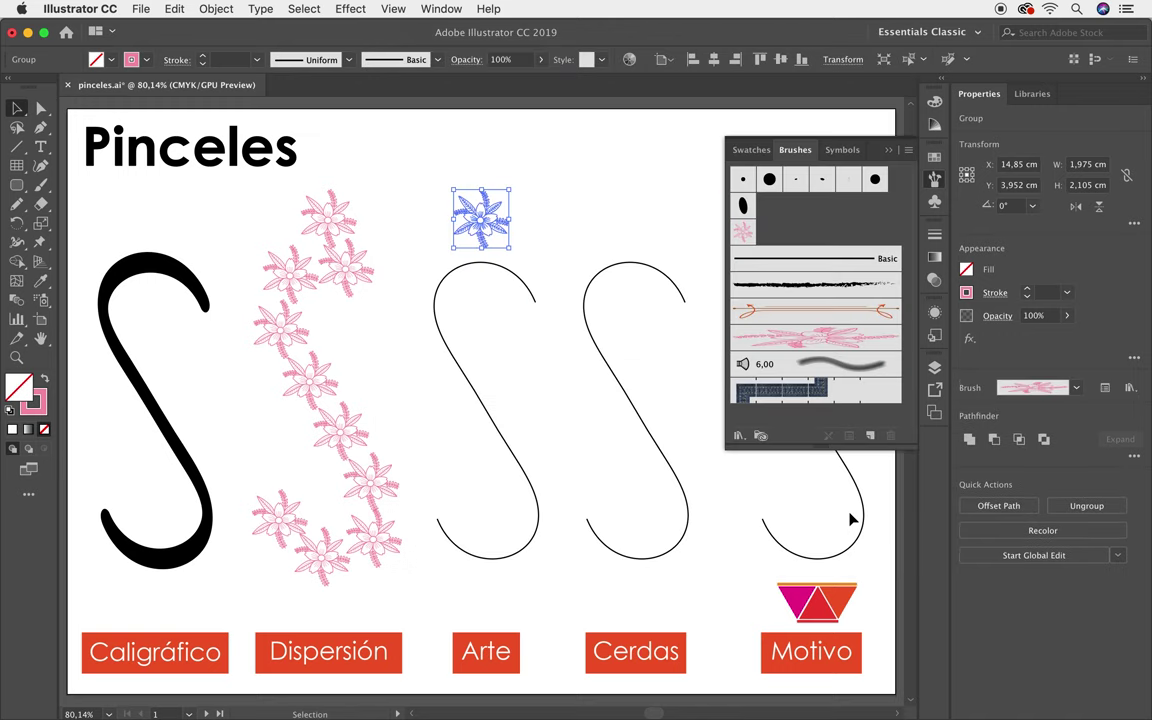
- Stroke the Arte S curve with Art Brush 1 and review its options
click(483, 398)
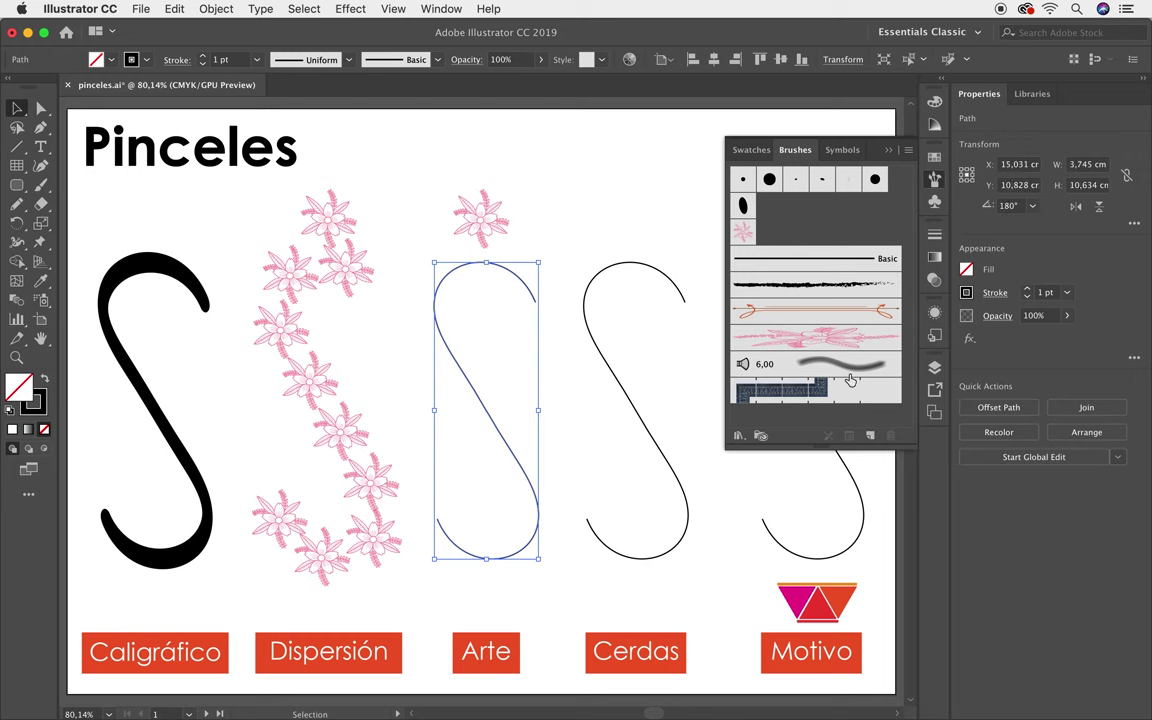
click(829, 343)
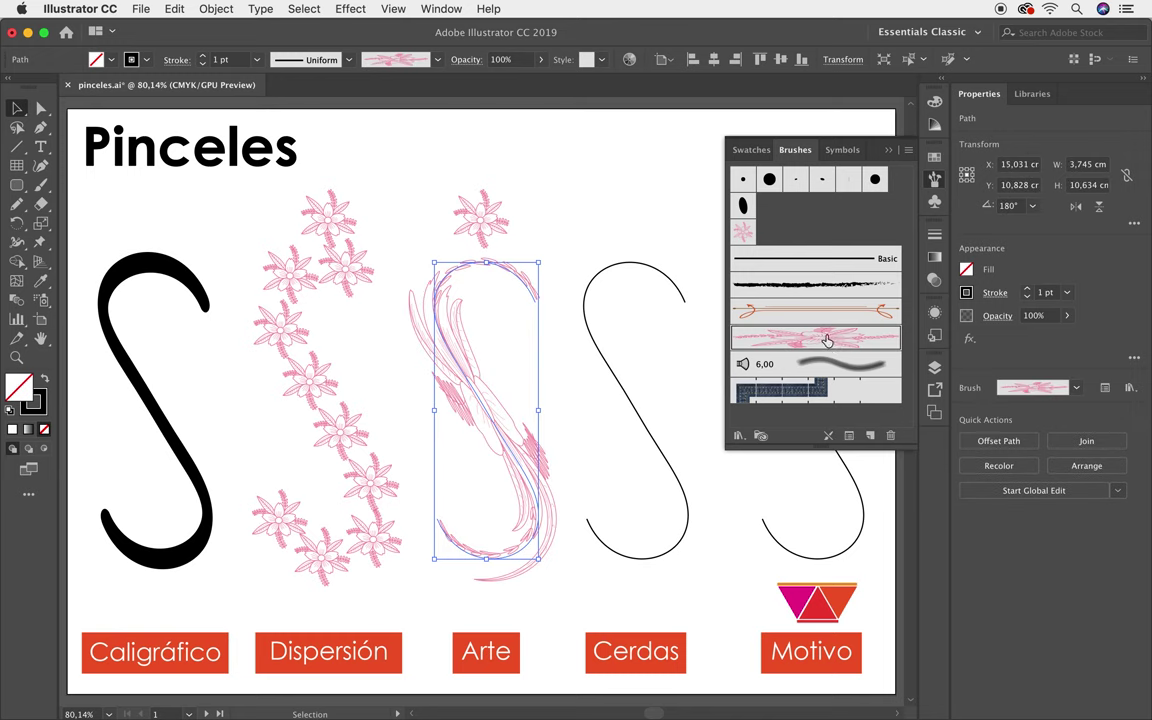
double_click(822, 343)
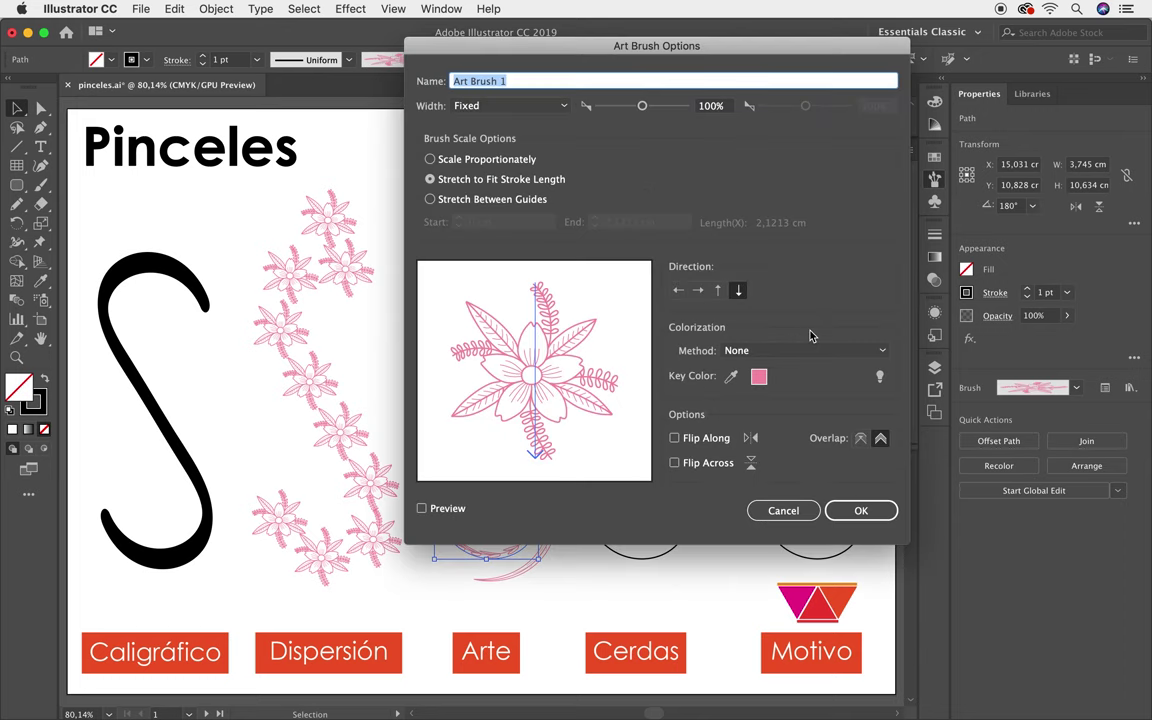
drag(530, 47, 745, 73)
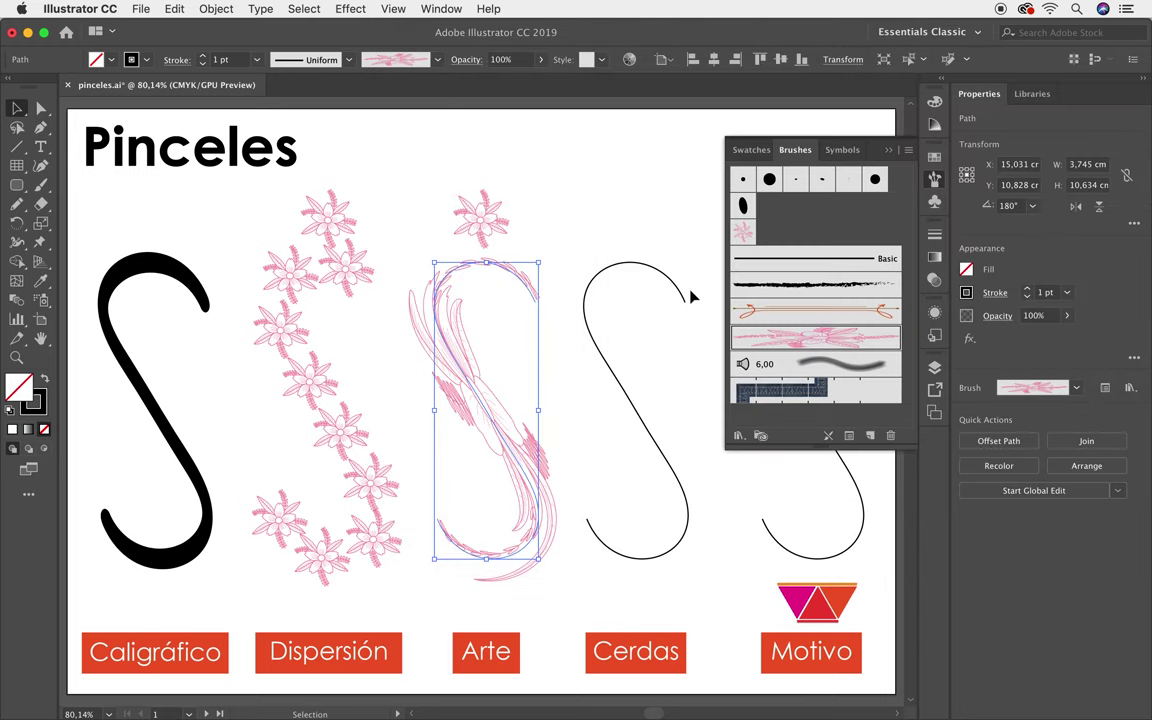
drag(621, 248, 629, 341)
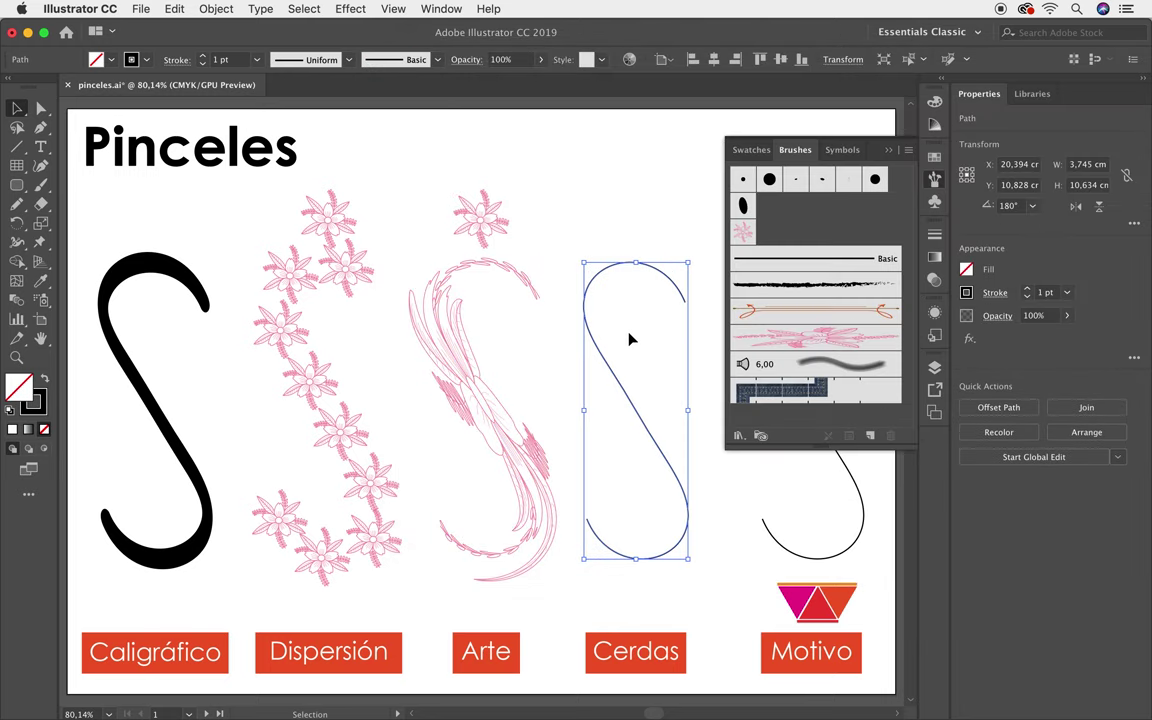
- Try the 6,00 bristle brush on the Cerdas curve, undo it, and list the brush libraries
click(790, 364)
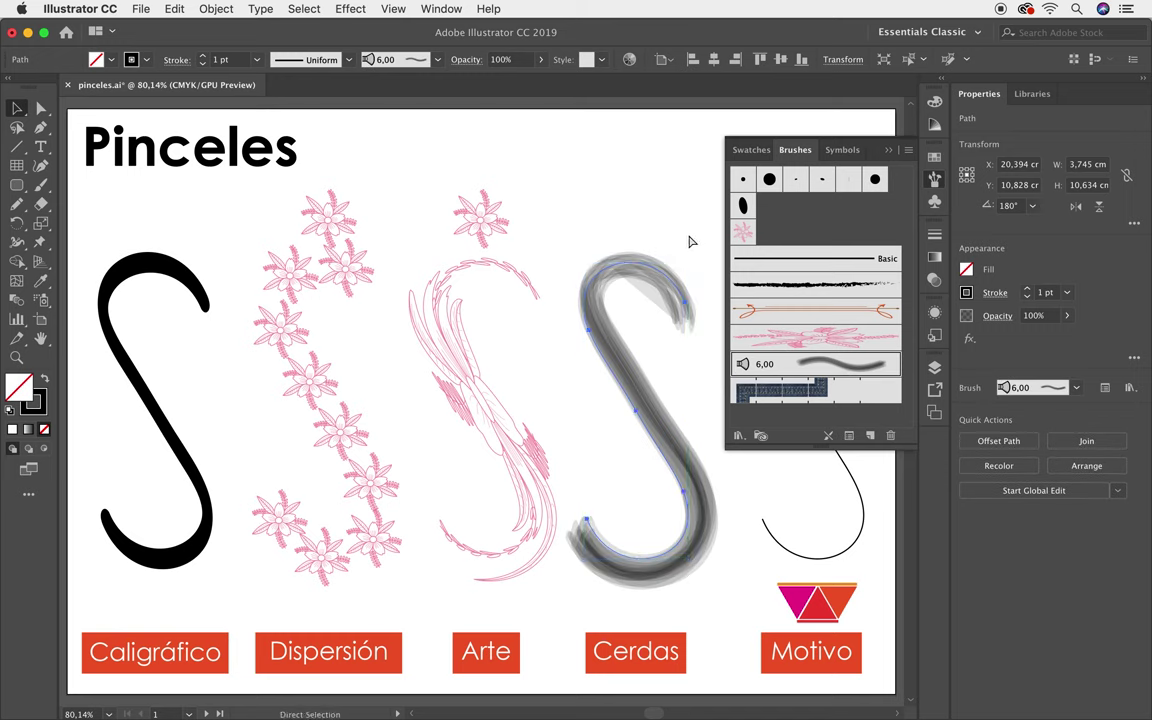
key(ctrl+z)
click(738, 437)
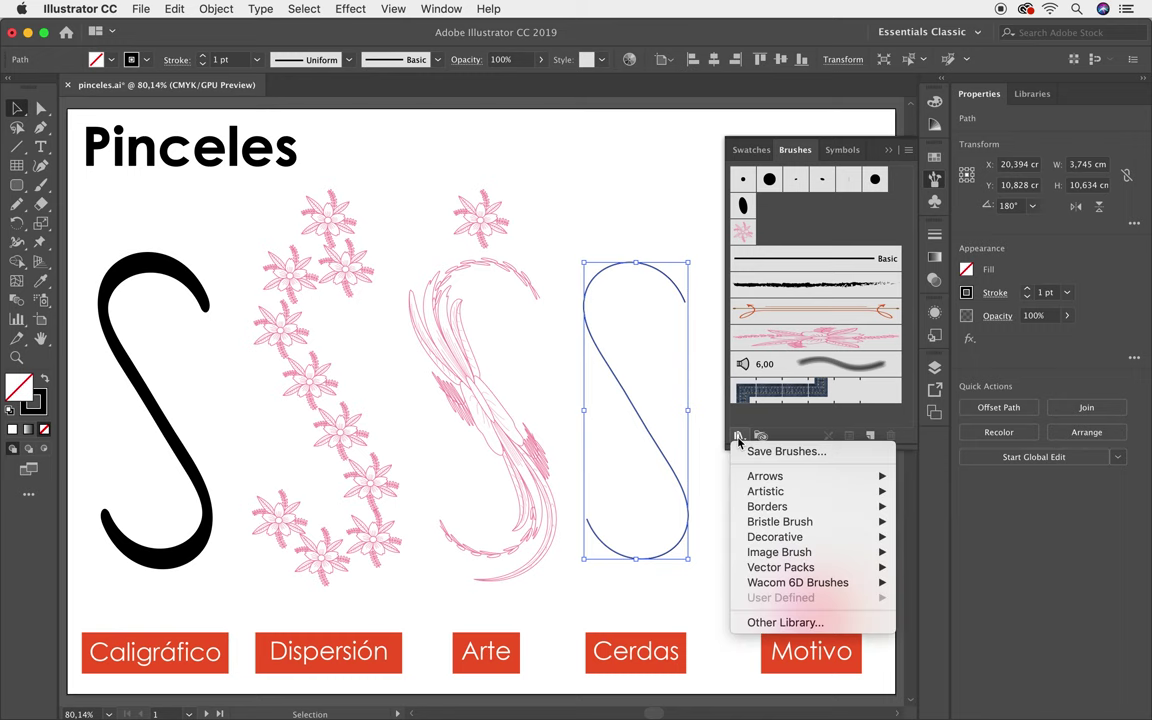
mouse_move(780, 522)
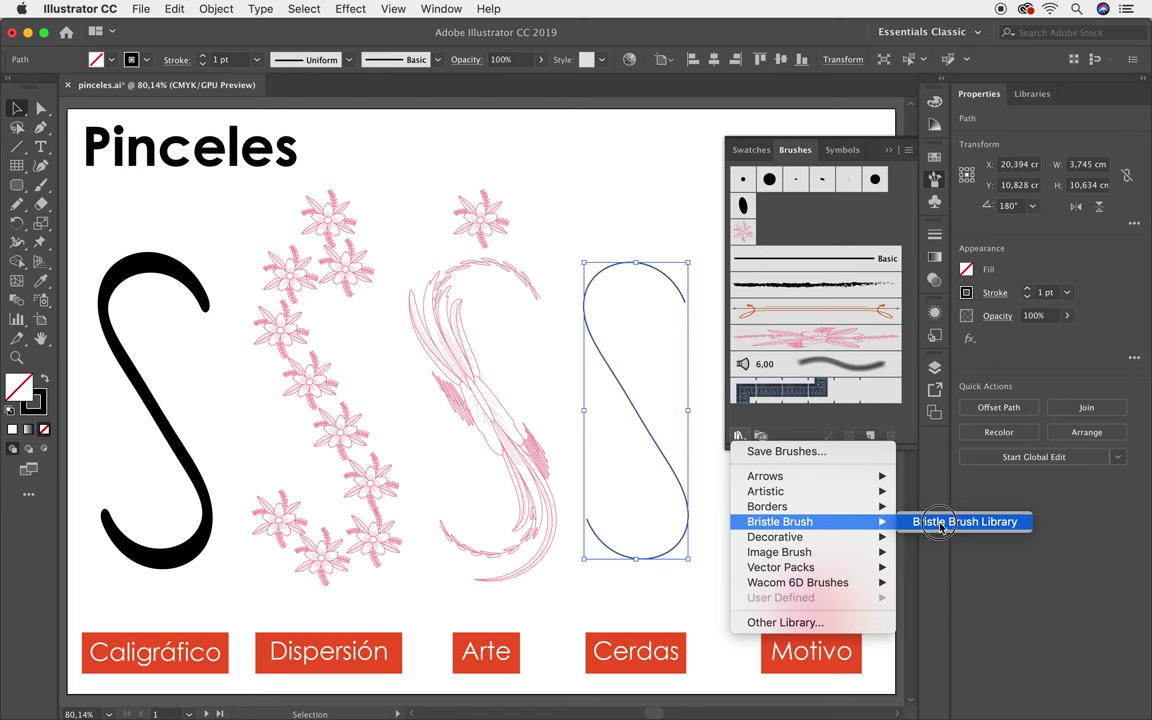
- Open the Bristle Brush Library and apply the 4,50 bristle brush to the Cerdas curve
click(937, 524)
drag(578, 345, 604, 37)
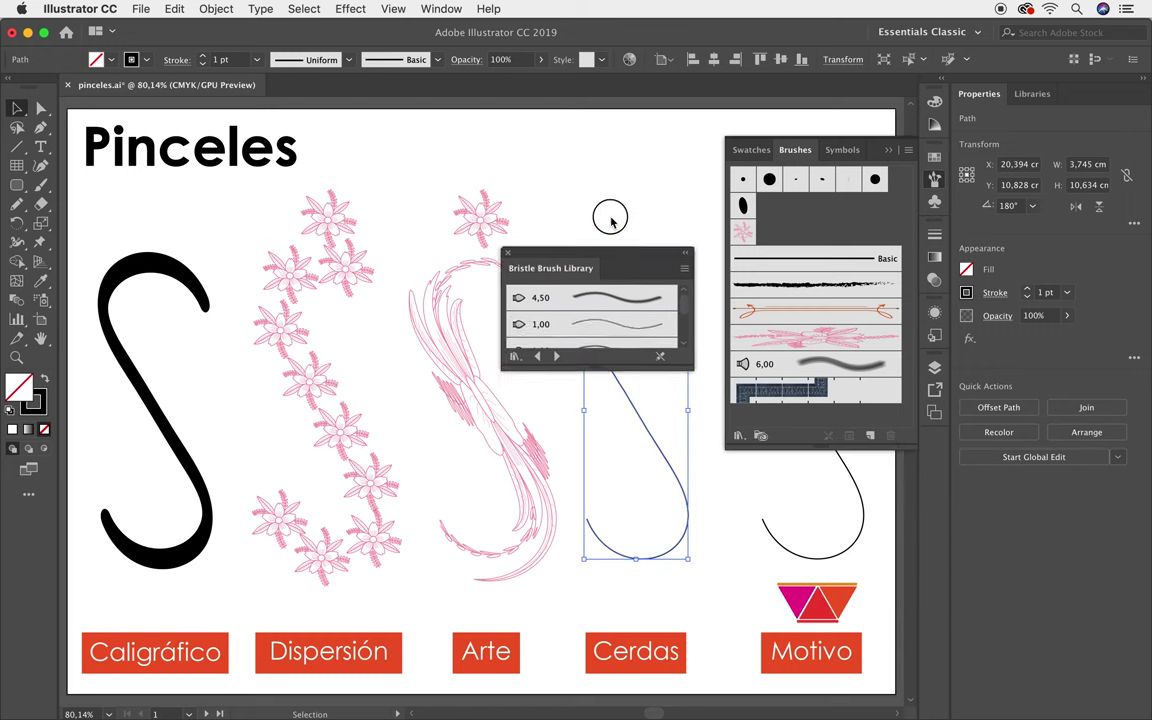
drag(645, 147, 617, 532)
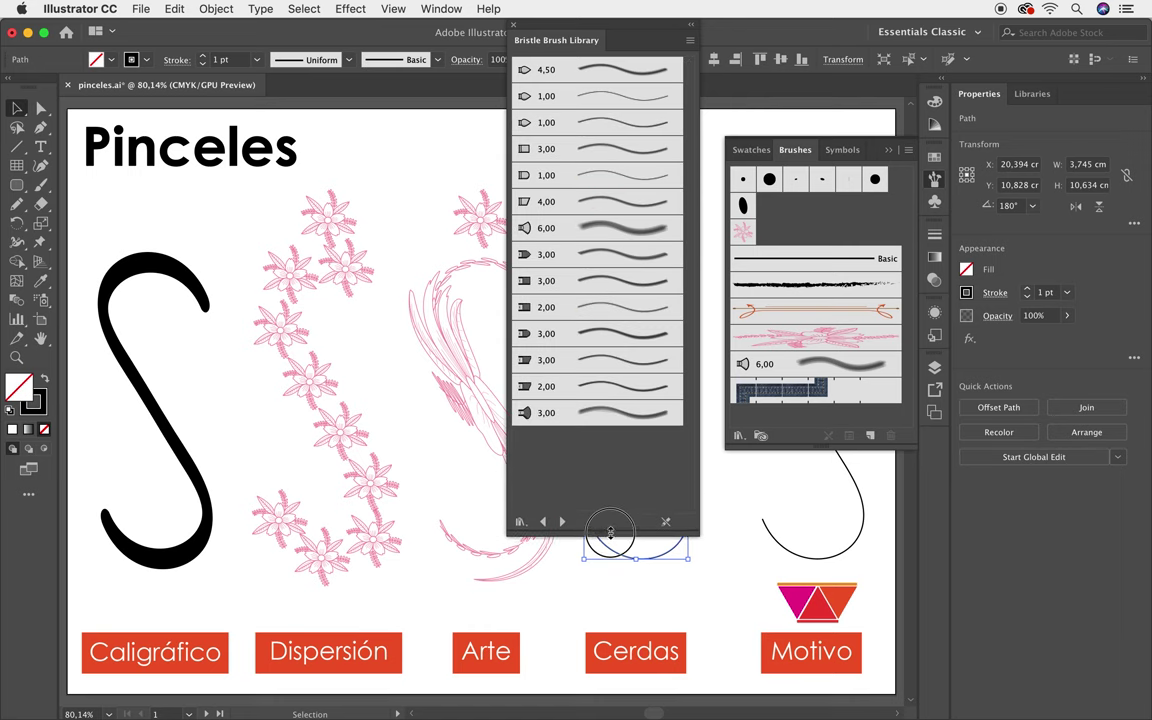
click(612, 70)
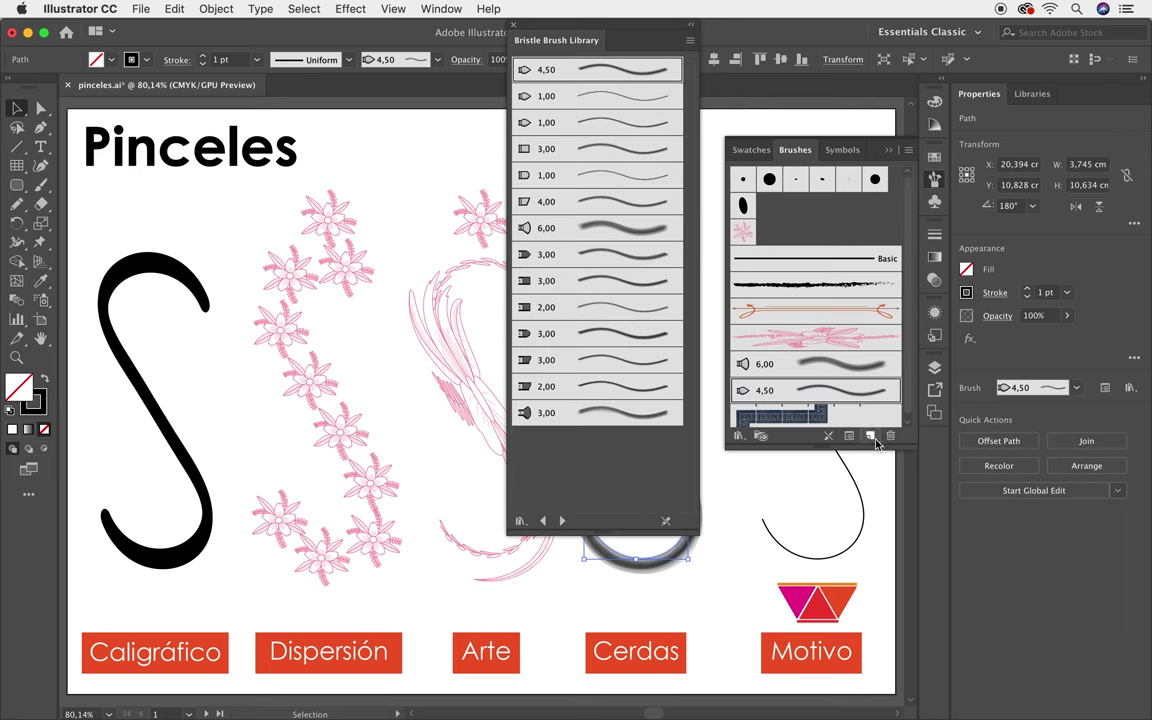
- Add two 3,00 bristle brushes and a 2,00 bristle brush, then close the library
drag(830, 448, 840, 584)
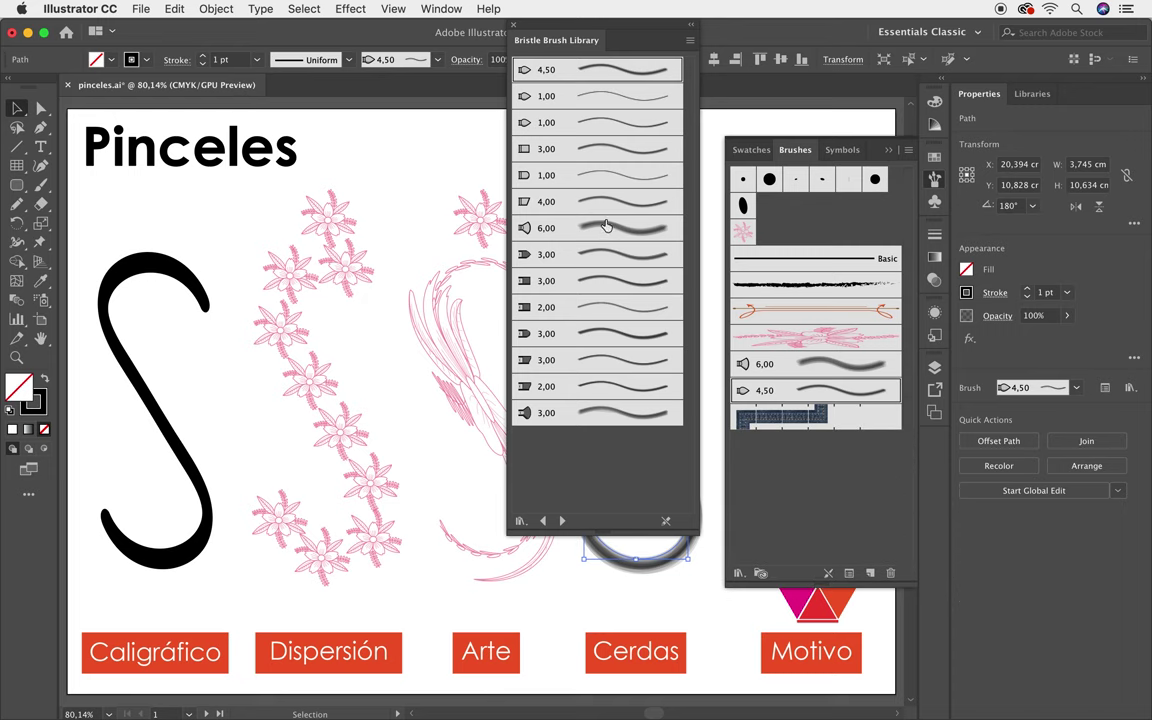
click(607, 149)
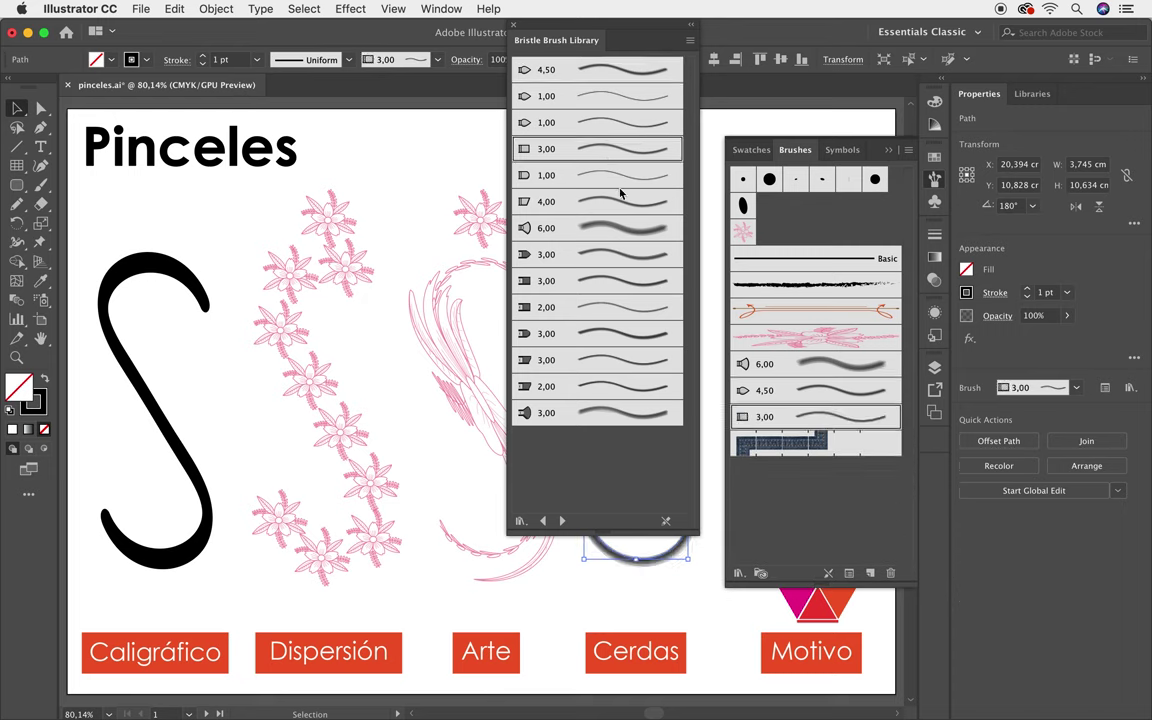
click(628, 336)
click(625, 386)
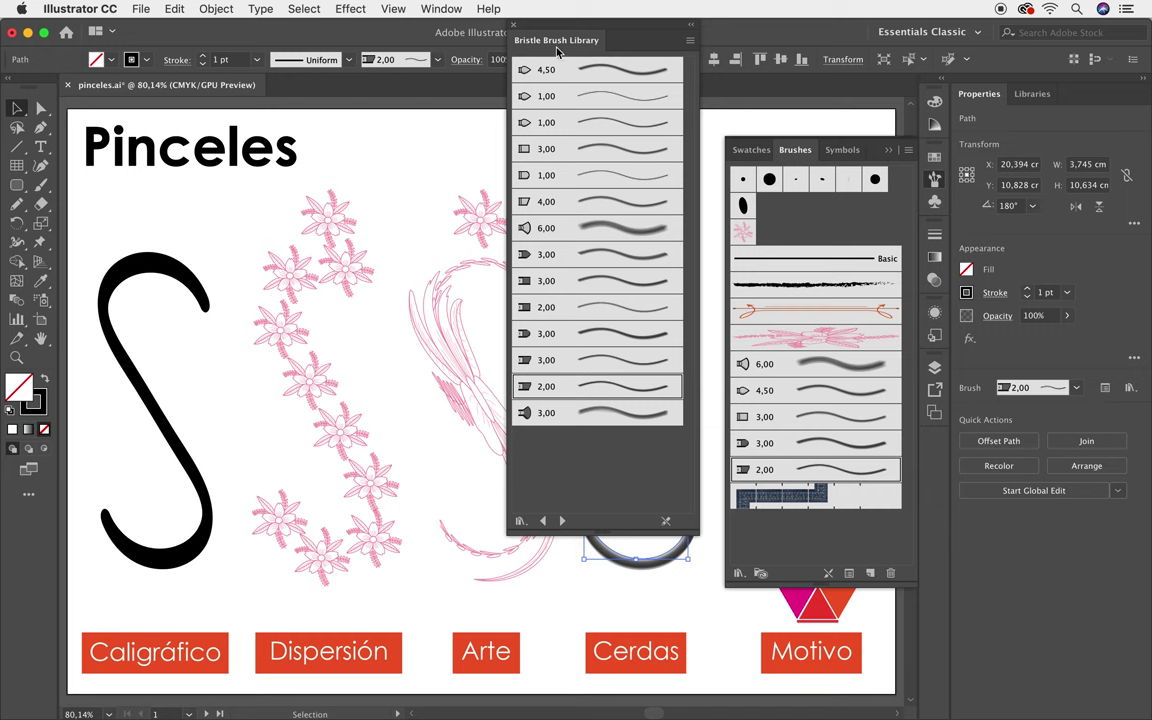
drag(527, 30, 521, 55)
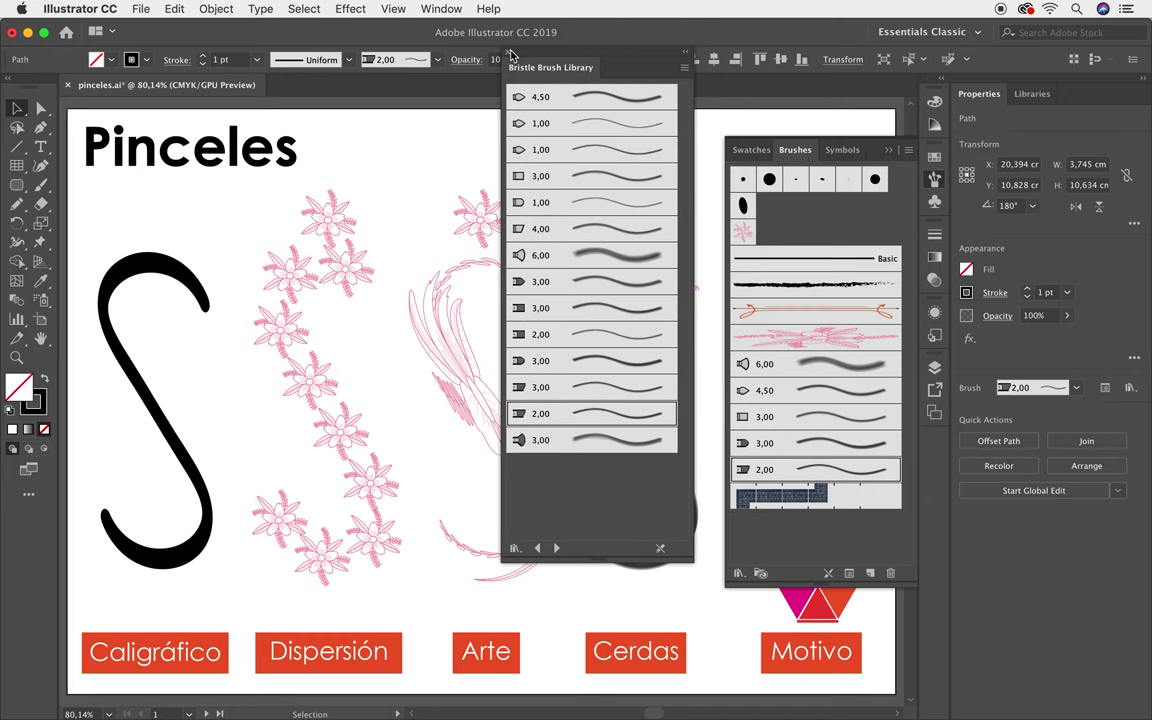
click(510, 52)
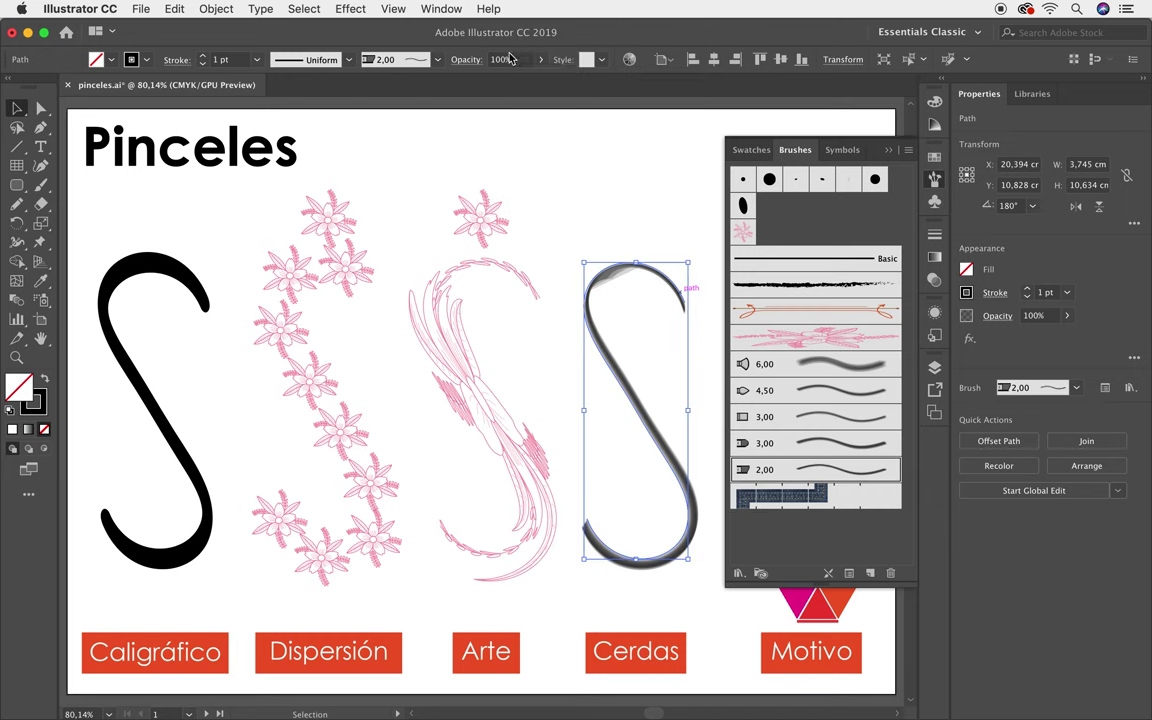
- Try 3,00 bristle brushes and inspect the Mop and 4,50 brush settings without changes
click(828, 445)
click(836, 417)
double_click(838, 393)
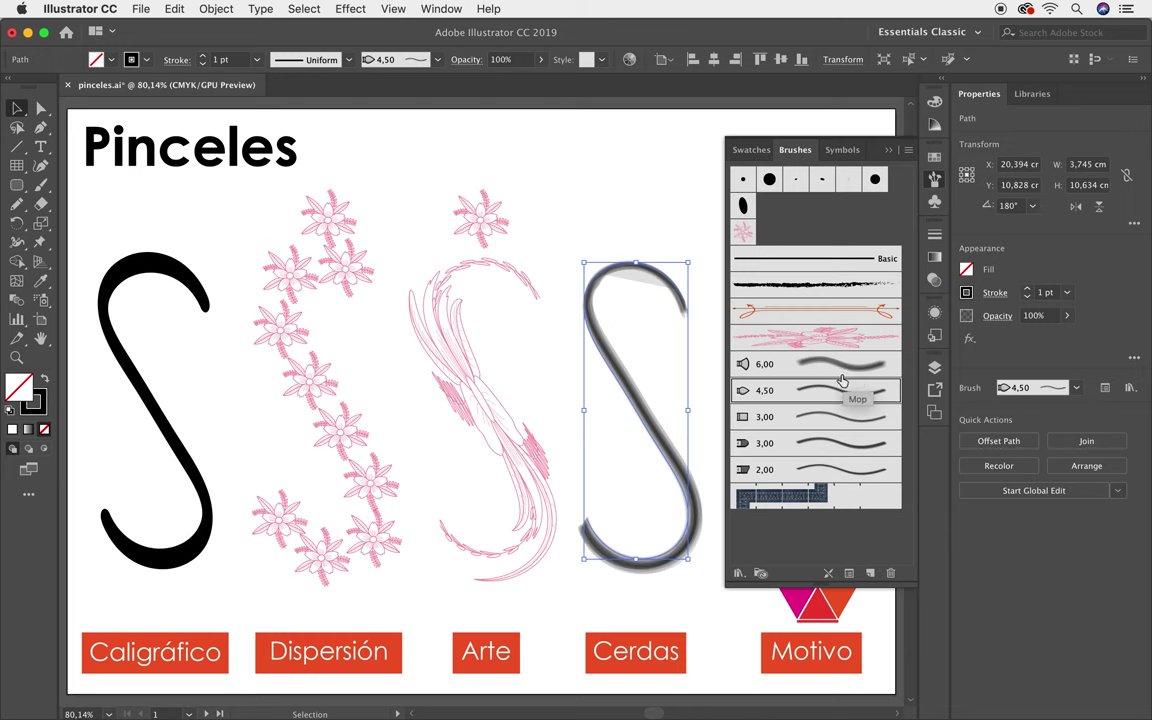
click(460, 483)
double_click(810, 390)
click(463, 482)
- Colour the Cerdas S stroke red and apply the 3,00 bristle brush
click(937, 157)
click(748, 182)
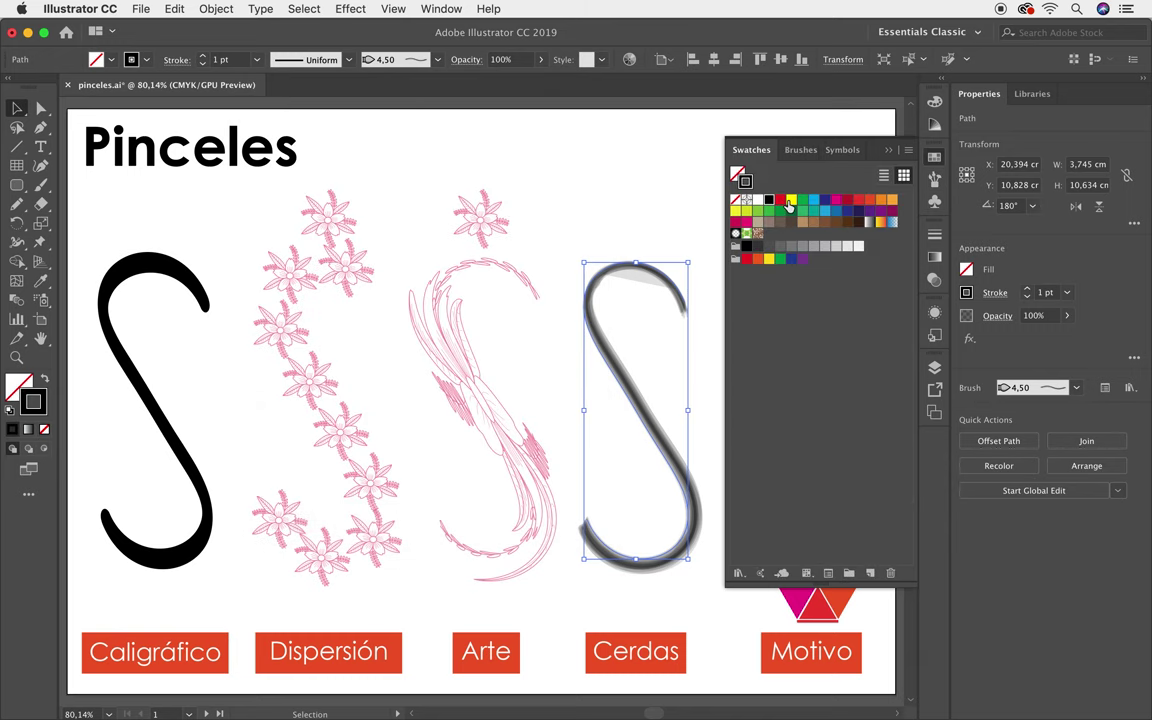
click(780, 199)
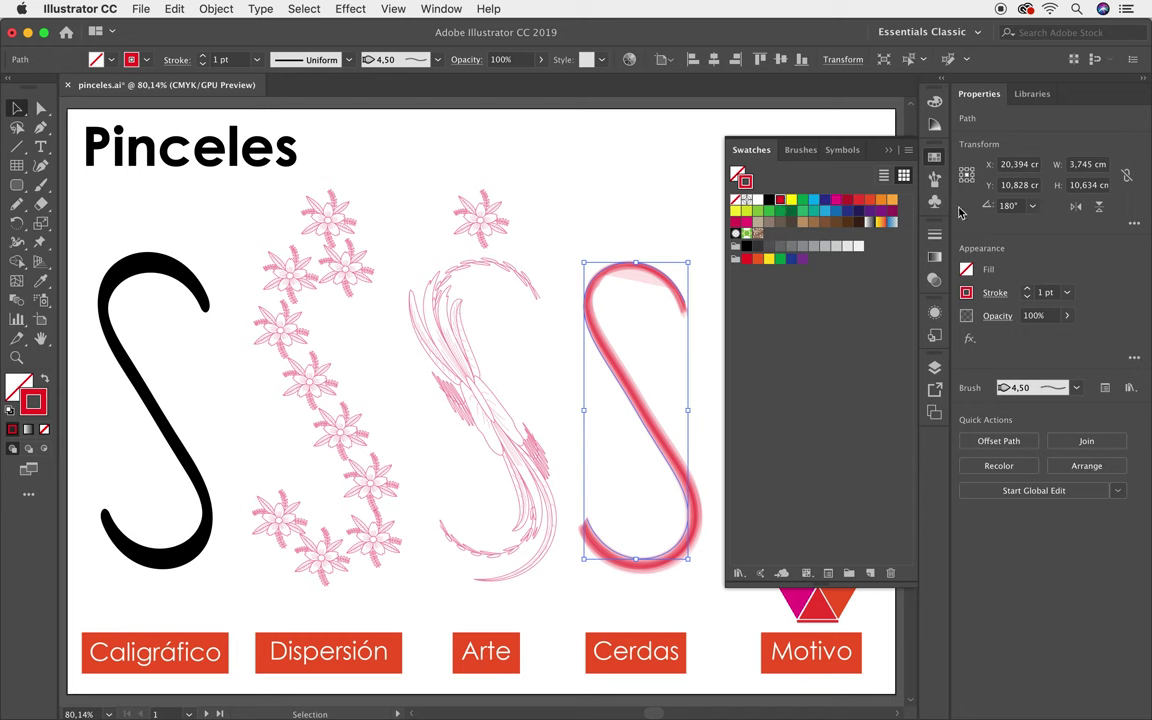
click(934, 178)
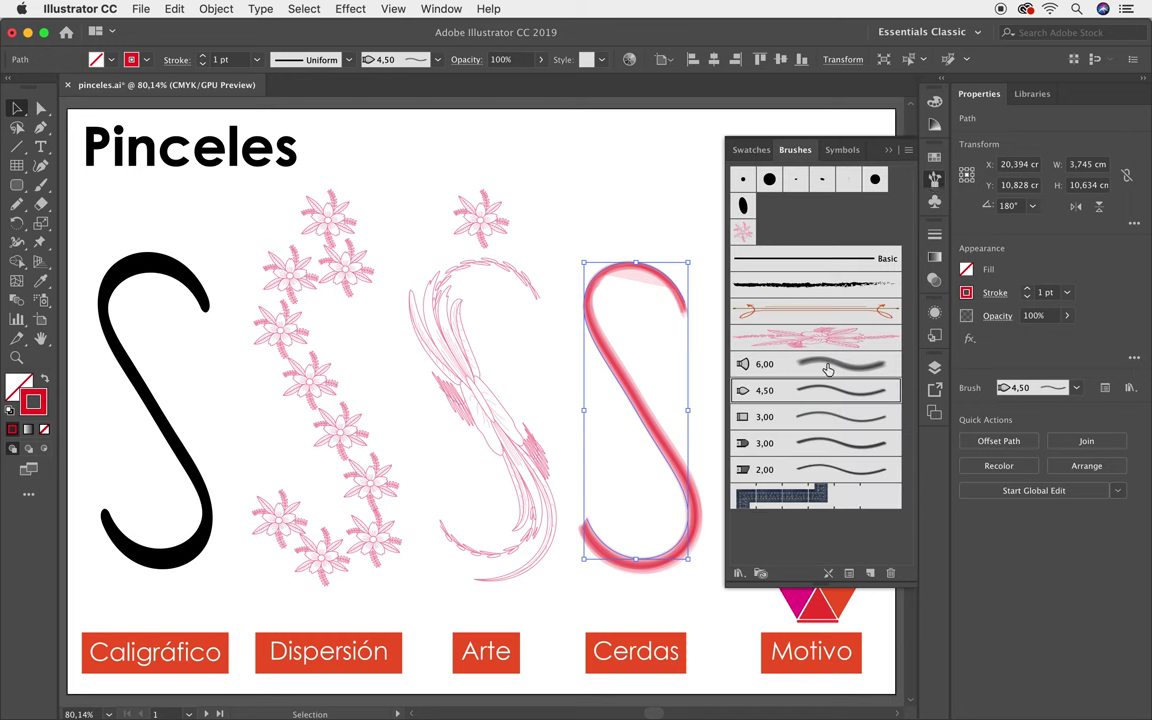
click(837, 421)
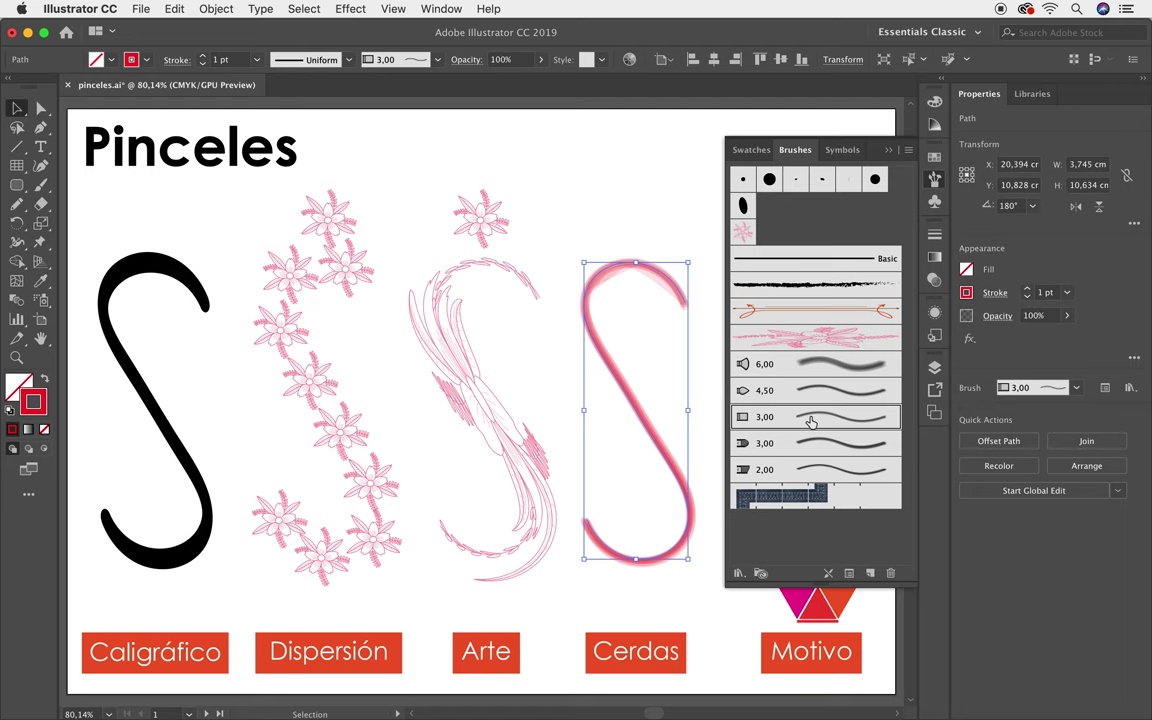
- In Stippler's Bristle Brush Options, set size 1.76 mm, length 138%, density 25%, thickness 44%, stiffness 54%
double_click(810, 421)
mouse_move(457, 81)
mouse_down()
mouse_move(431, 117)
mouse_move(461, 118)
mouse_up()
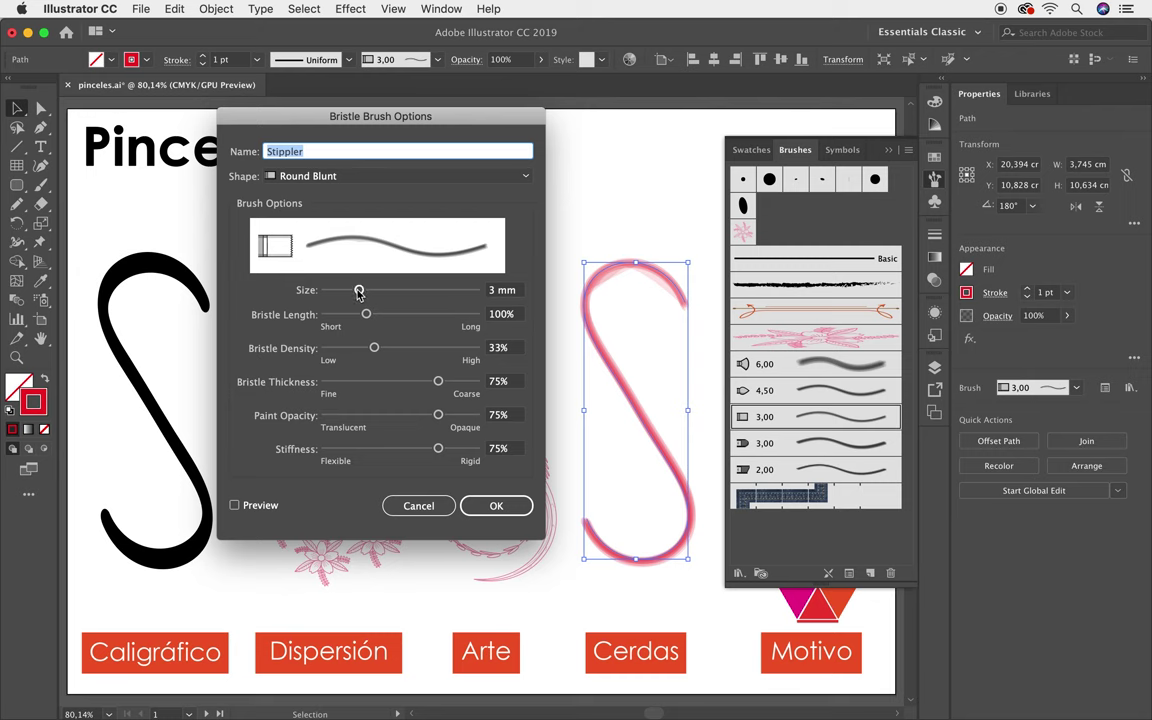
drag(359, 290, 338, 291)
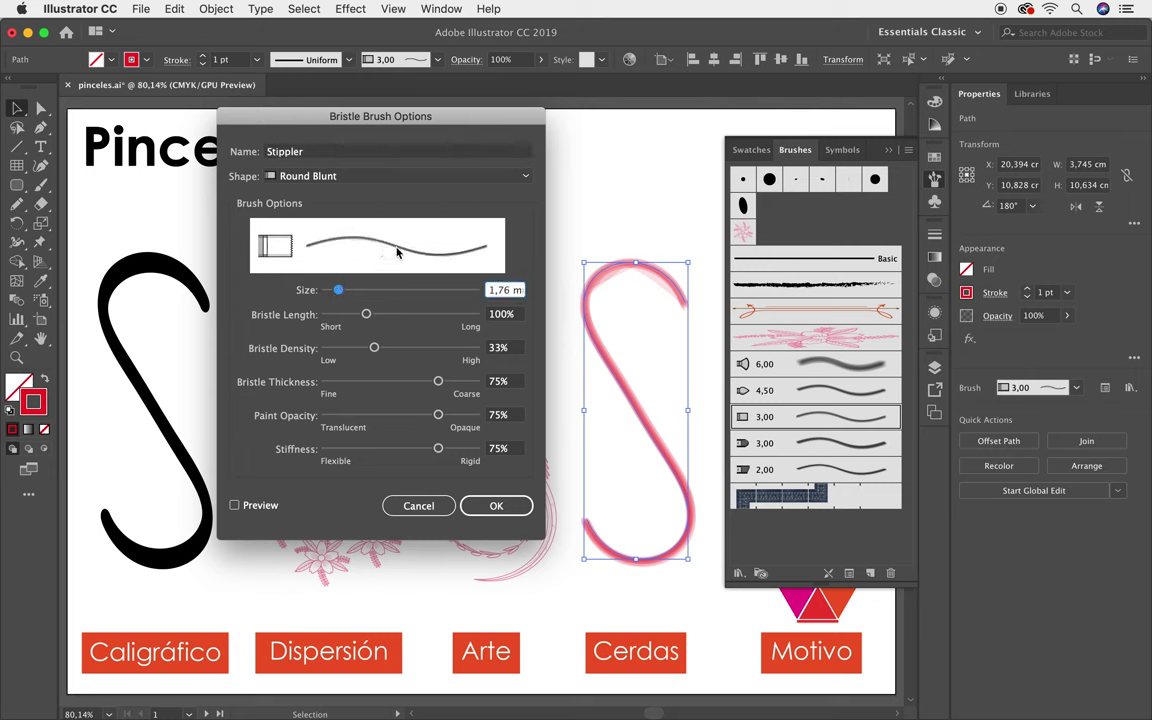
drag(368, 316, 387, 315)
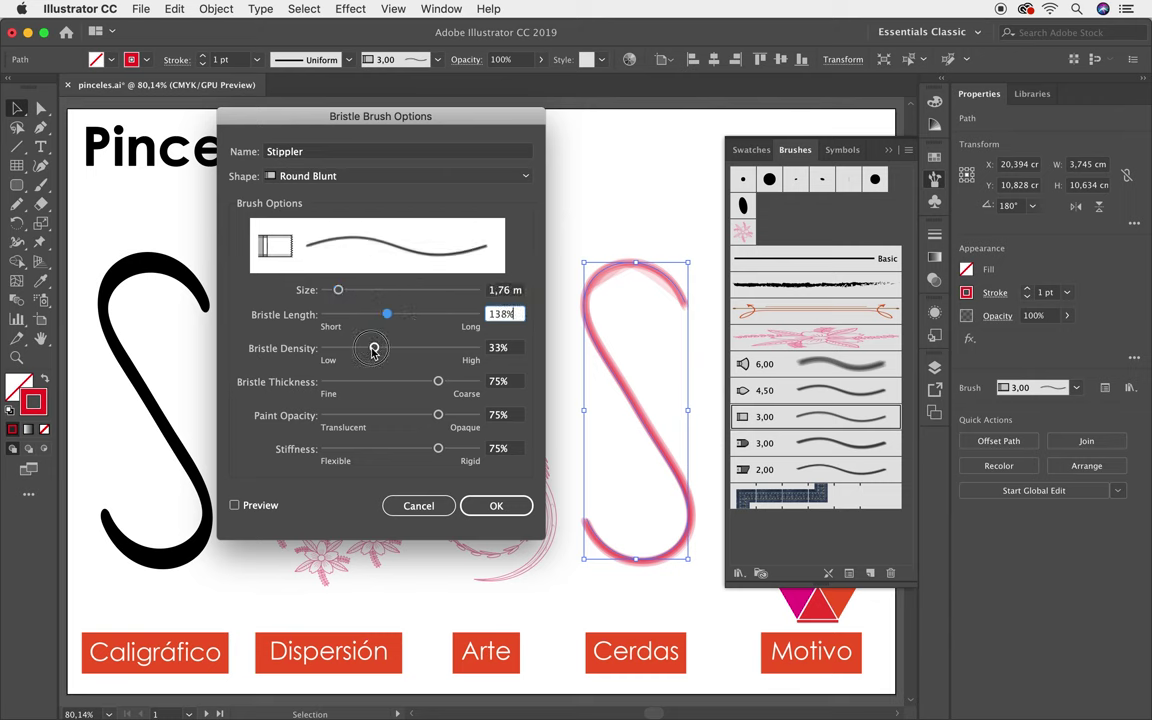
drag(374, 348, 362, 348)
drag(438, 381, 391, 381)
drag(438, 448, 405, 453)
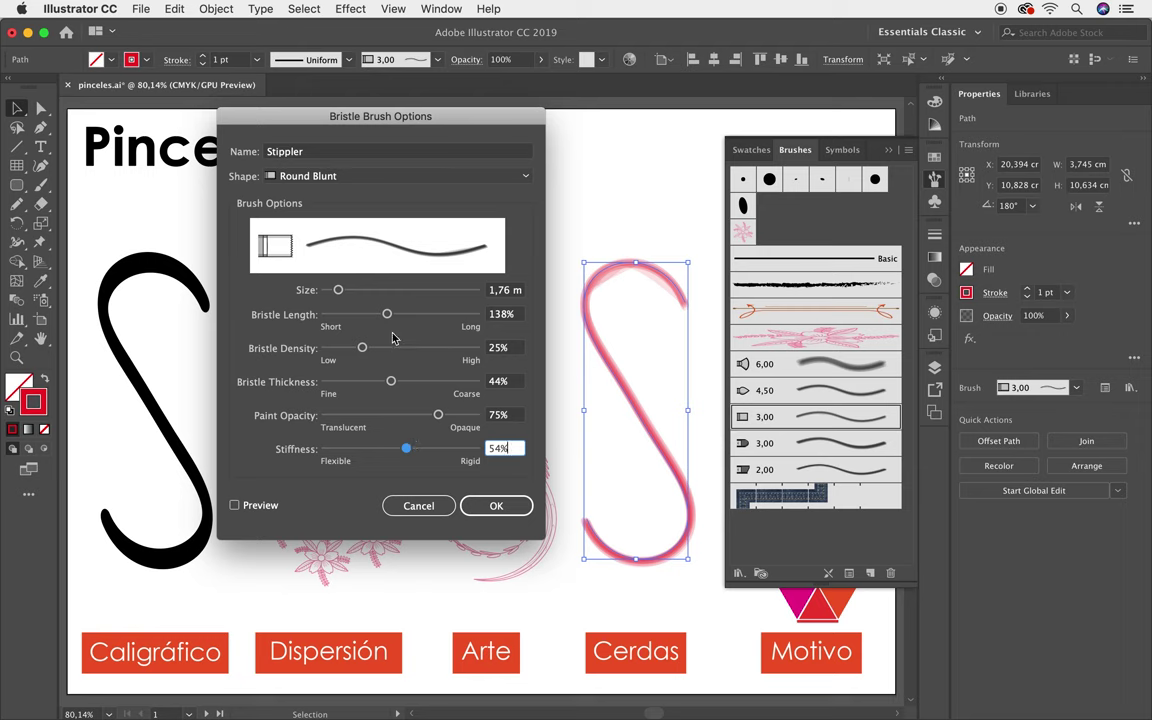
drag(424, 116, 425, 124)
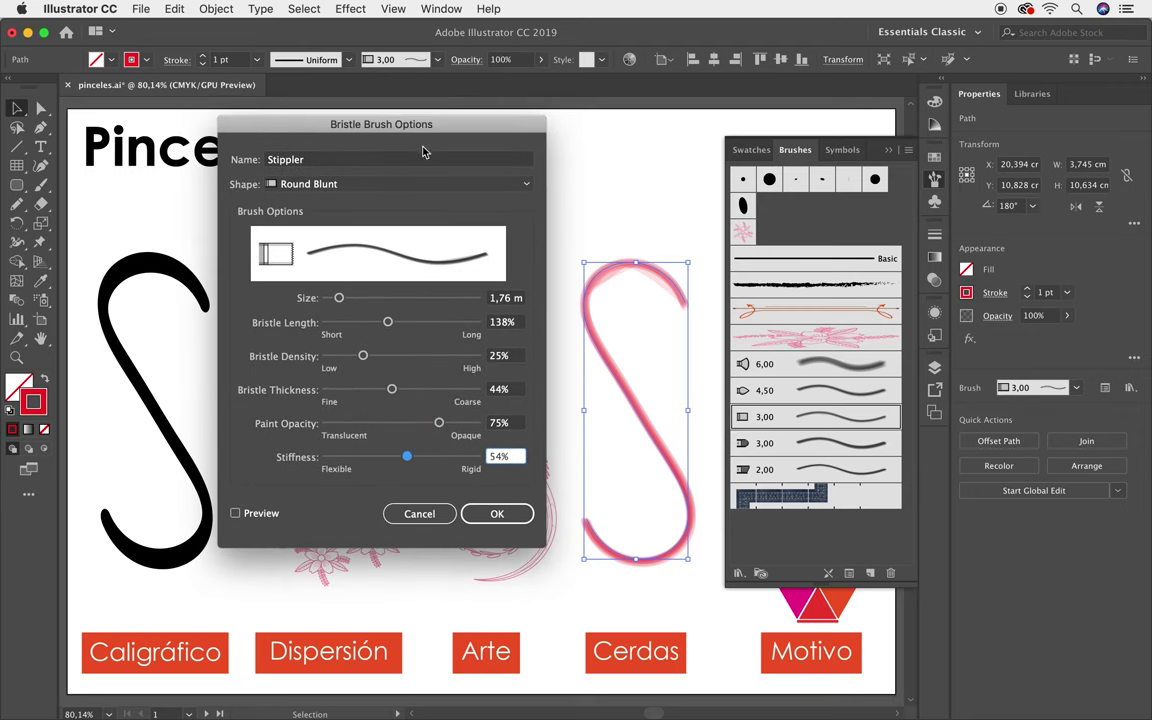
- Keep the Round Blunt bristle shape and set Stippler's paint opacity to 89%
mouse_move(525, 184)
mouse_down()
mouse_move(440, 300)
mouse_move(424, 276)
mouse_up()
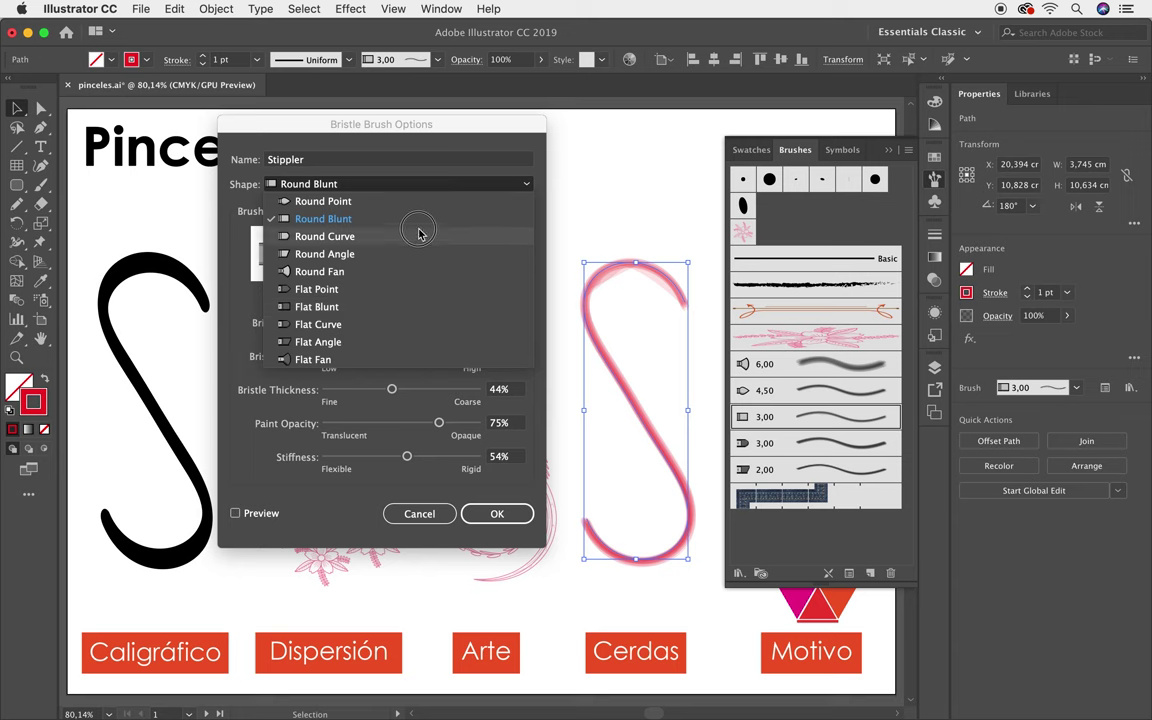
mouse_move(424, 276)
mouse_down()
mouse_move(358, 254)
mouse_move(399, 146)
mouse_move(451, 121)
mouse_up()
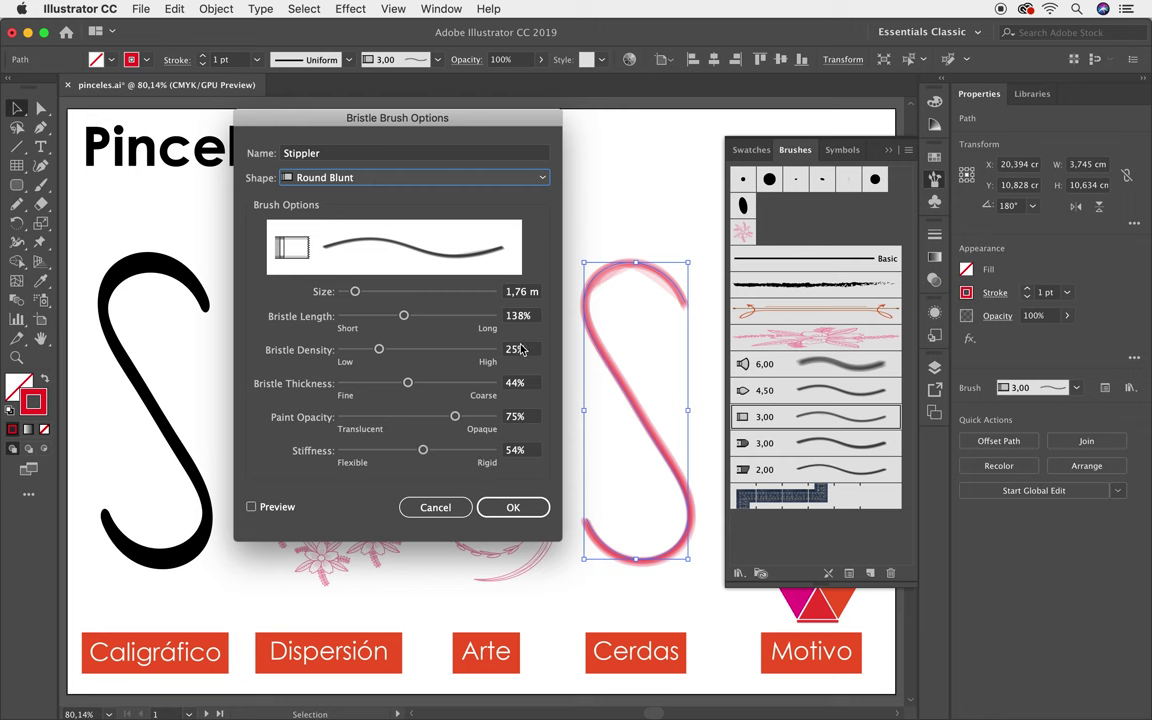
drag(455, 416, 351, 424)
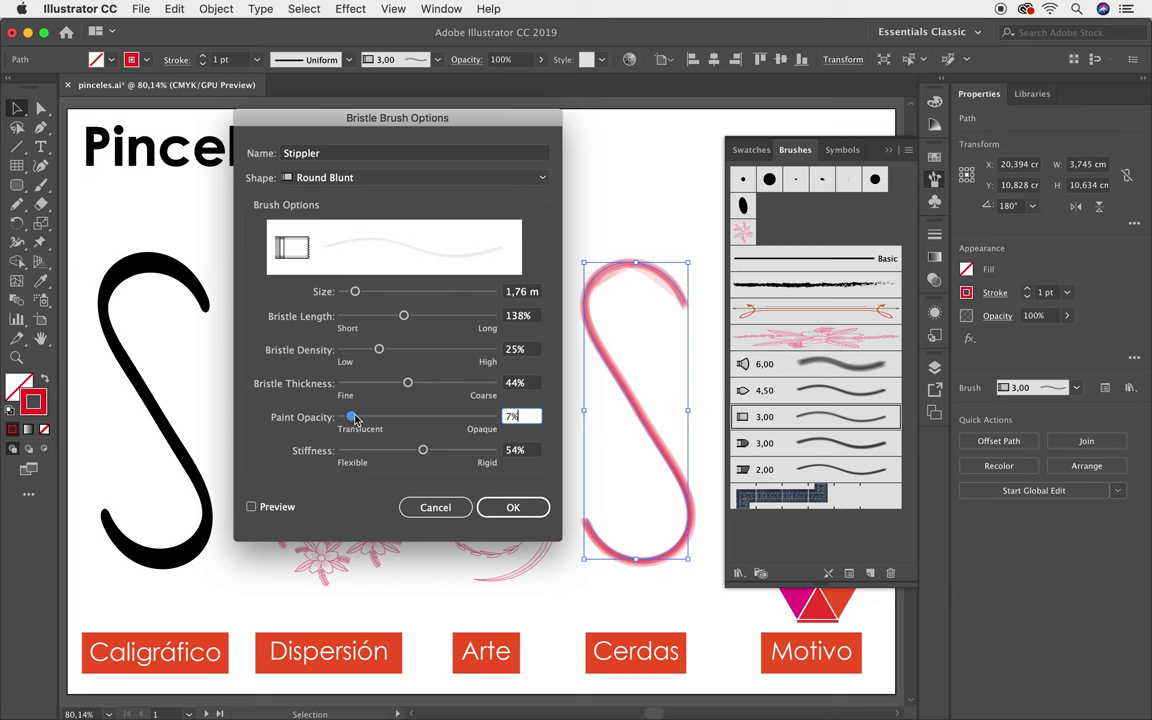
mouse_move(354, 420)
mouse_down()
mouse_move(497, 424)
mouse_move(392, 428)
mouse_up()
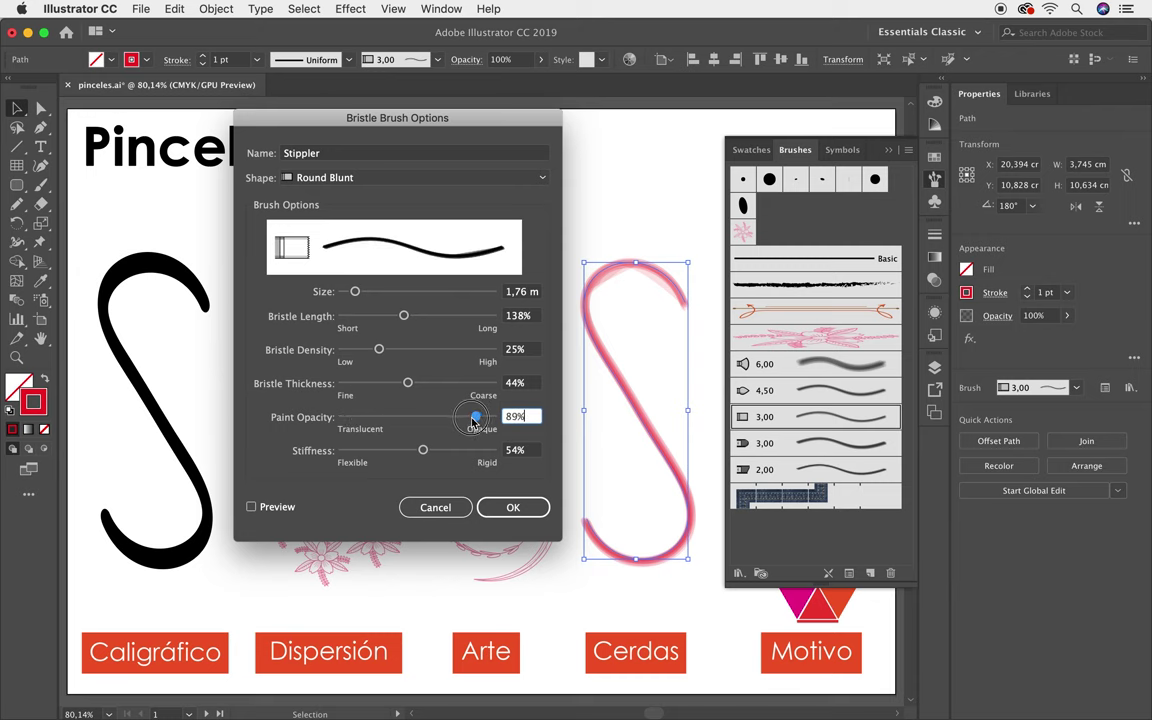
- Confirm the Stippler settings, apply them to the Cerdas stroke, and close the Brushes panel
click(515, 509)
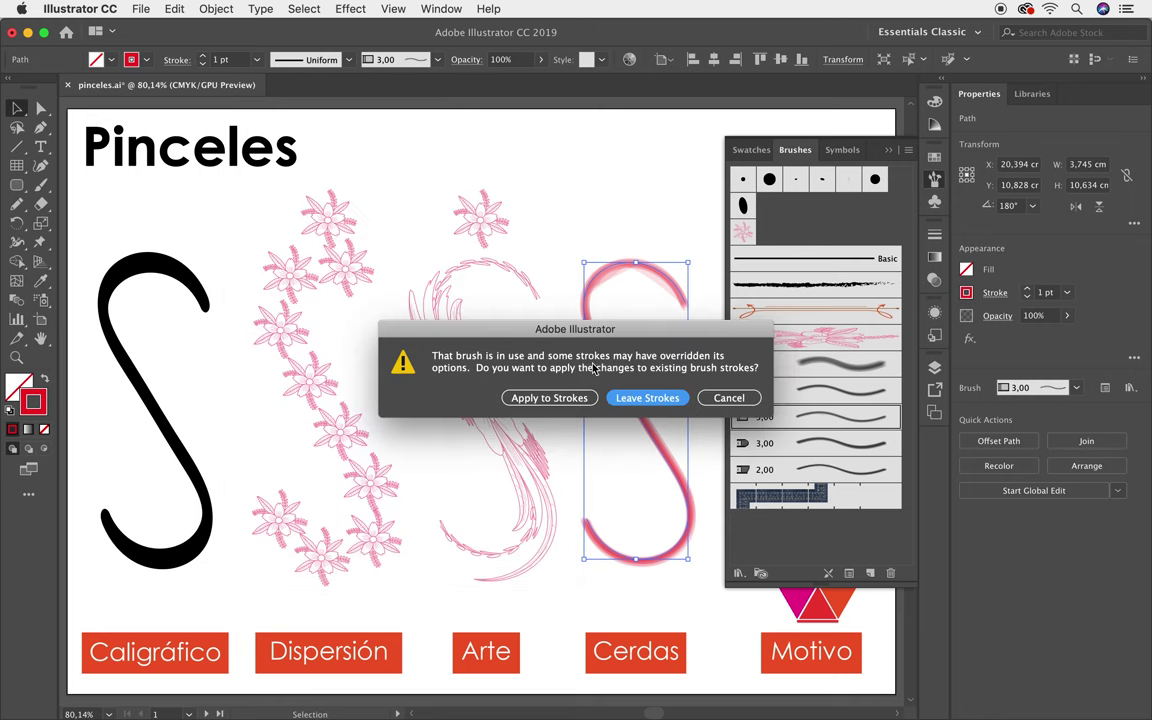
click(547, 398)
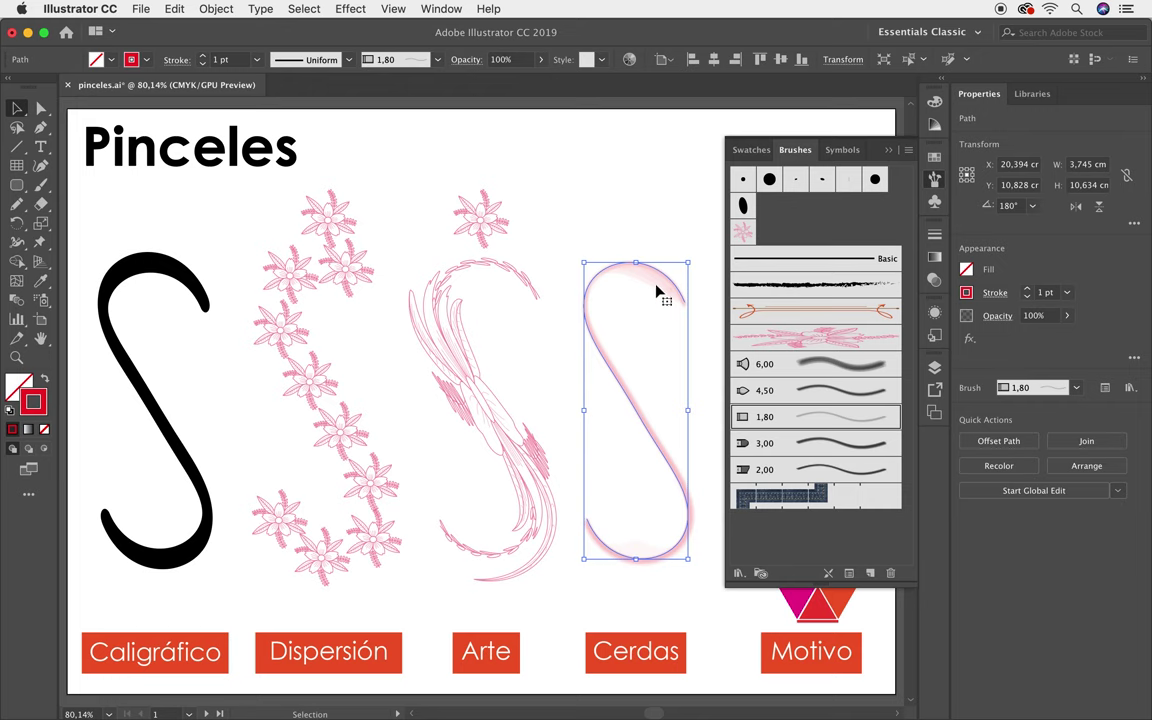
click(642, 236)
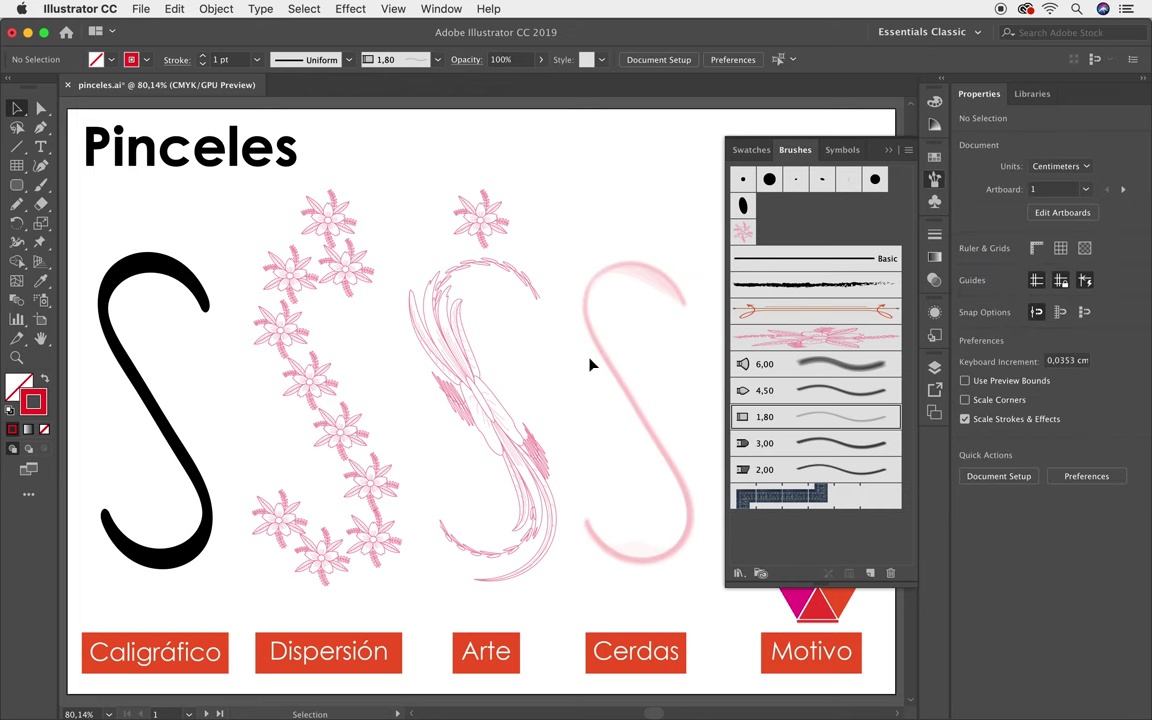
mouse_move(590, 365)
mouse_down()
mouse_move(319, 324)
mouse_move(298, 334)
mouse_up()
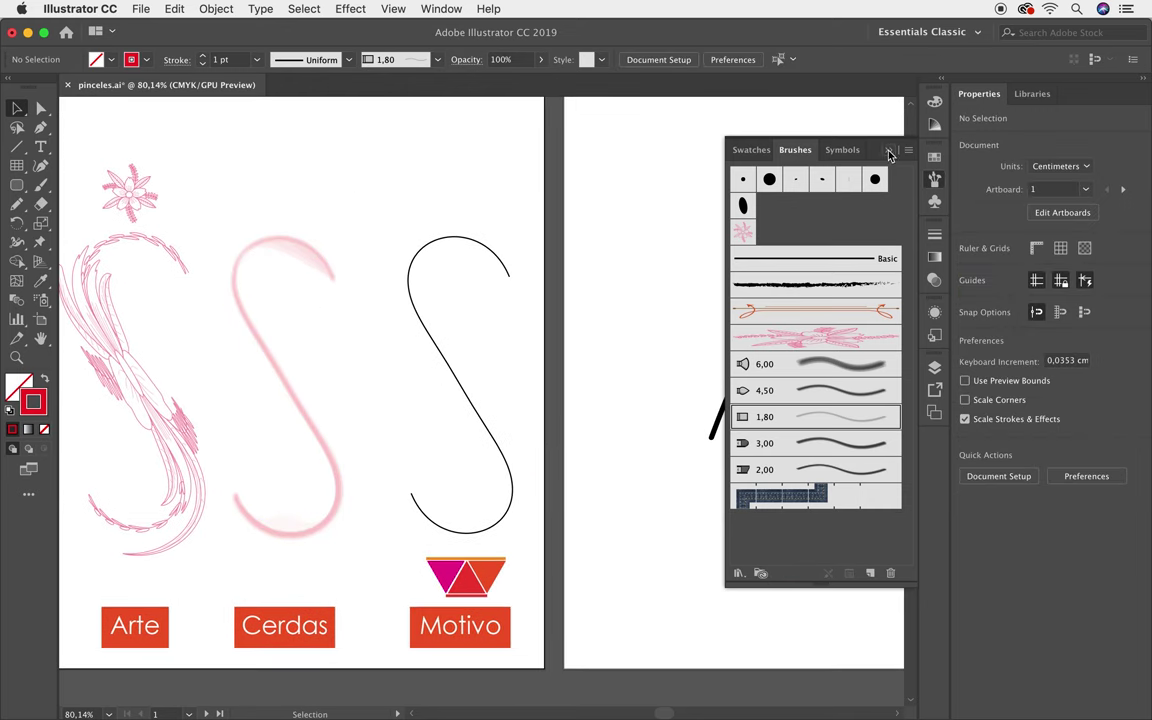
click(888, 151)
- Zoom to the Motivo logo and add its orange bar to the Swatches panel
click(933, 160)
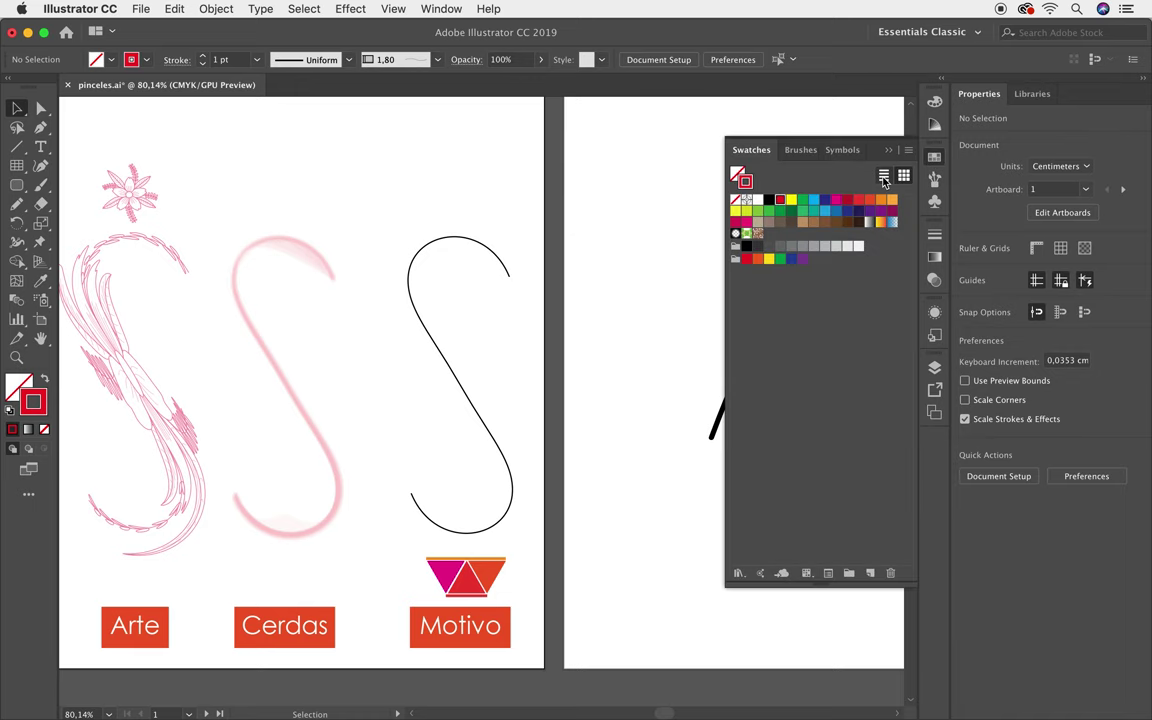
scroll(480, 578, up, 10)
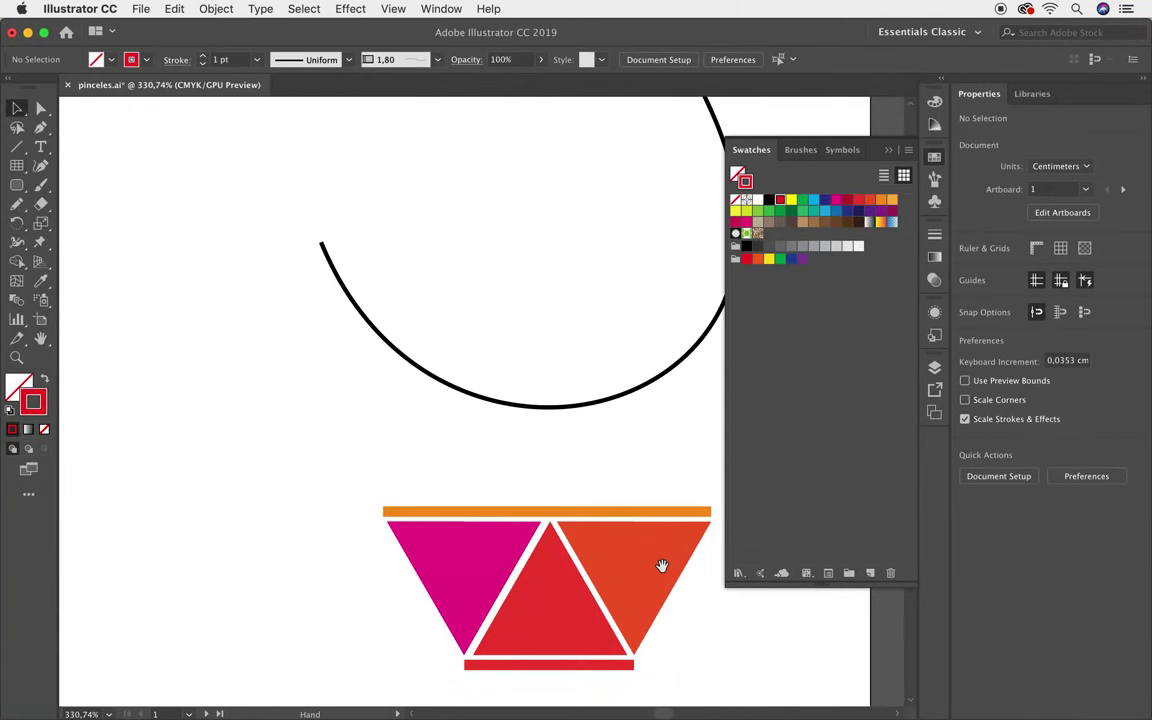
drag(663, 563, 583, 260)
click(582, 263)
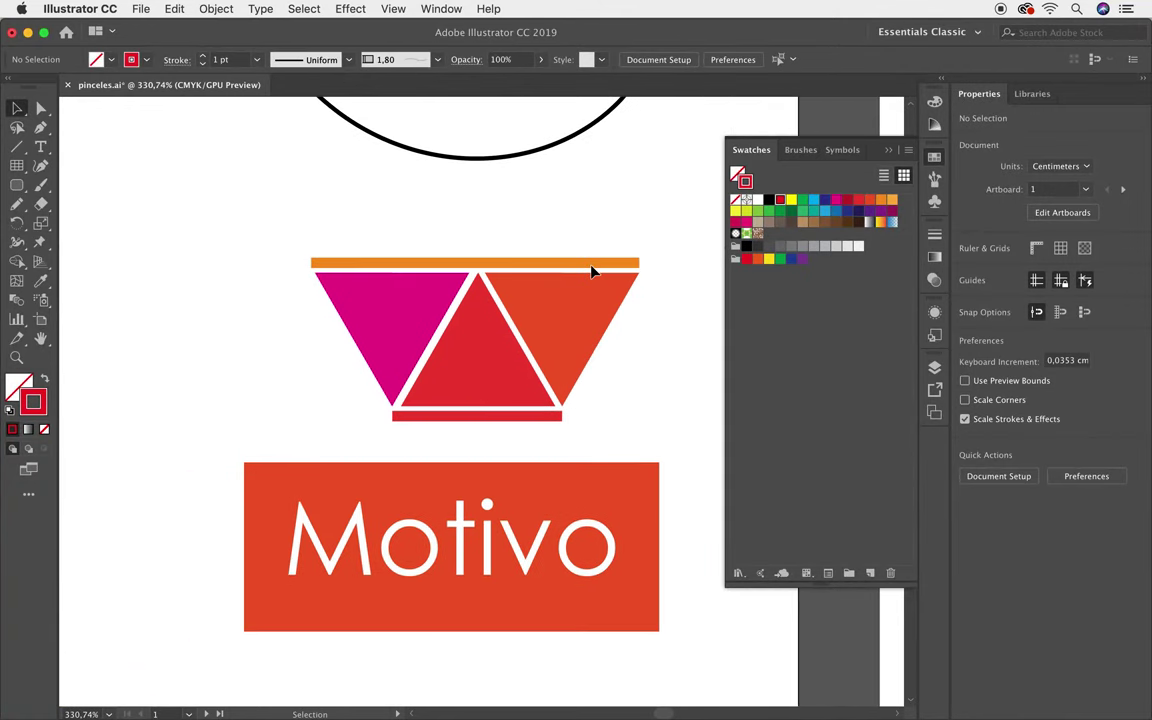
click(643, 261)
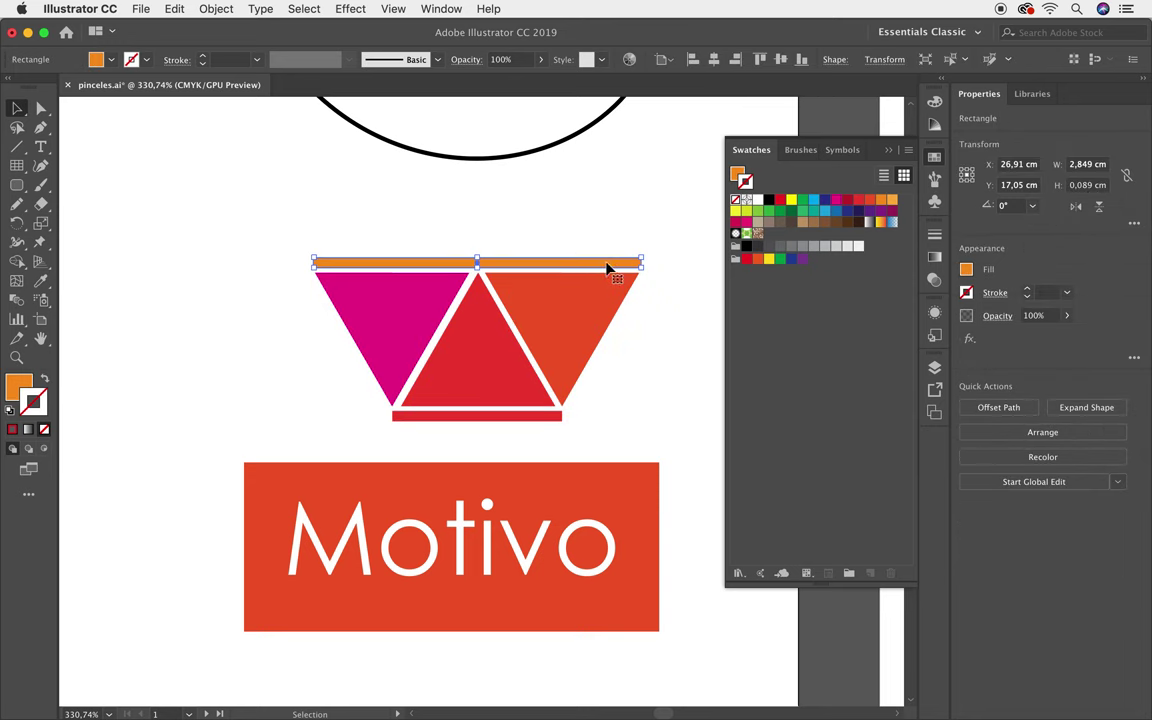
drag(636, 264, 765, 240)
- Add the magenta, red and orange triangles as new swatches
drag(416, 303, 740, 245)
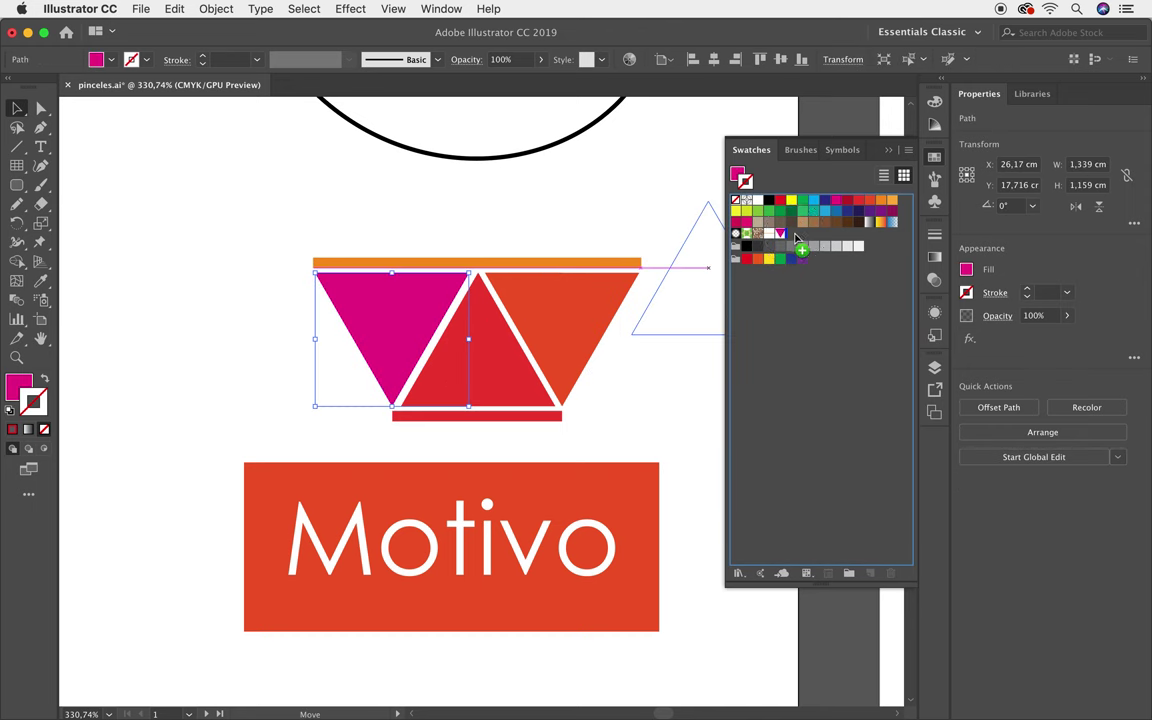
drag(492, 336, 771, 244)
click(590, 300)
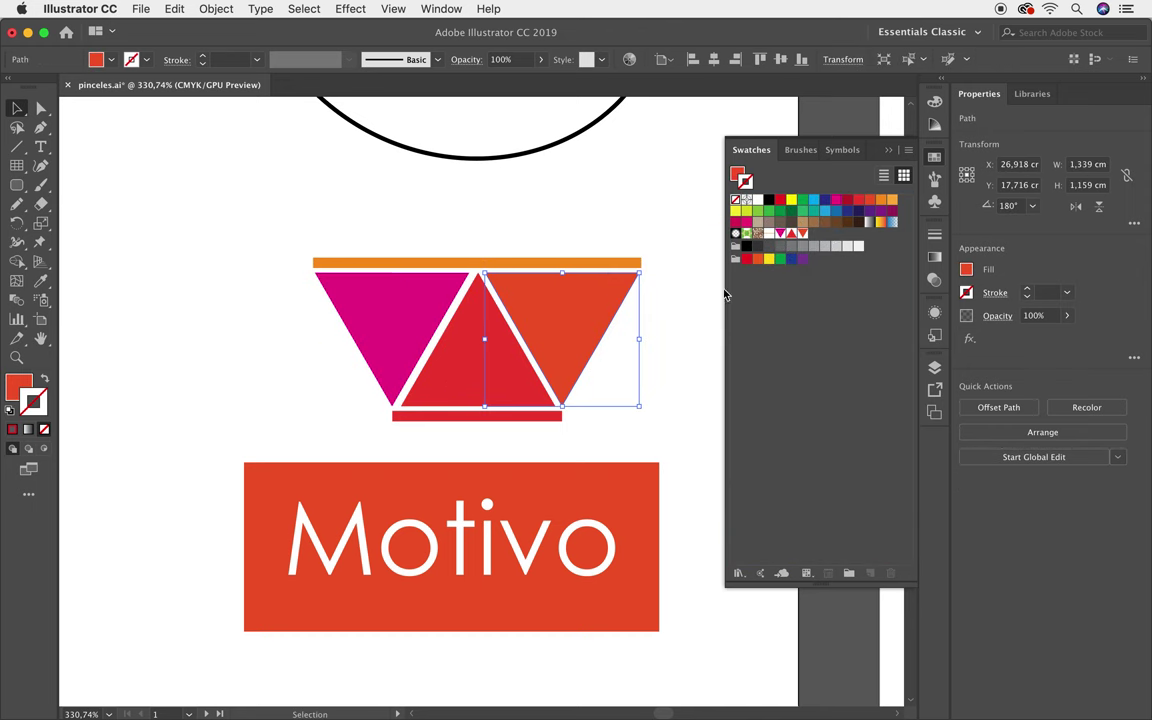
mouse_move(560, 385)
mouse_down()
mouse_move(771, 298)
mouse_move(805, 245)
mouse_up()
- Add the whole Motivo bowl logo as a swatch and clear the selection
click(594, 239)
drag(300, 195, 545, 385)
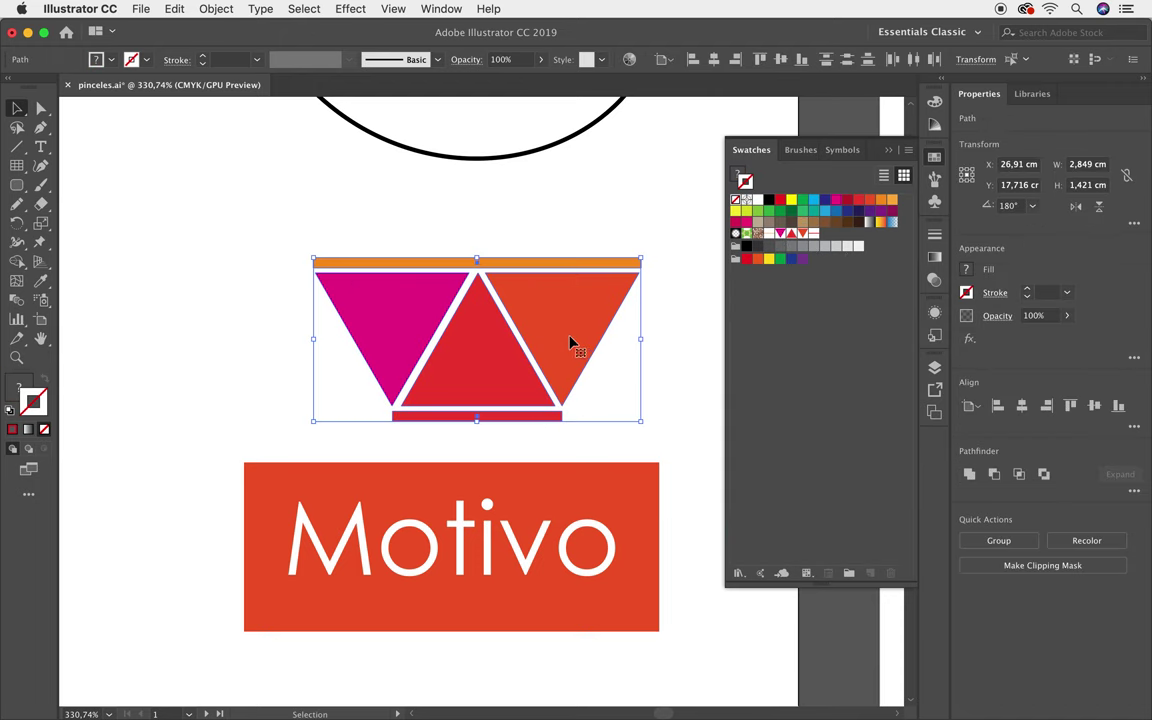
drag(571, 340, 826, 237)
key(ctrl+0)
- Select the plain S-curve above Motivo and create a new Pattern Brush from the Brushes panel menu
key(ctrl+shift+a)
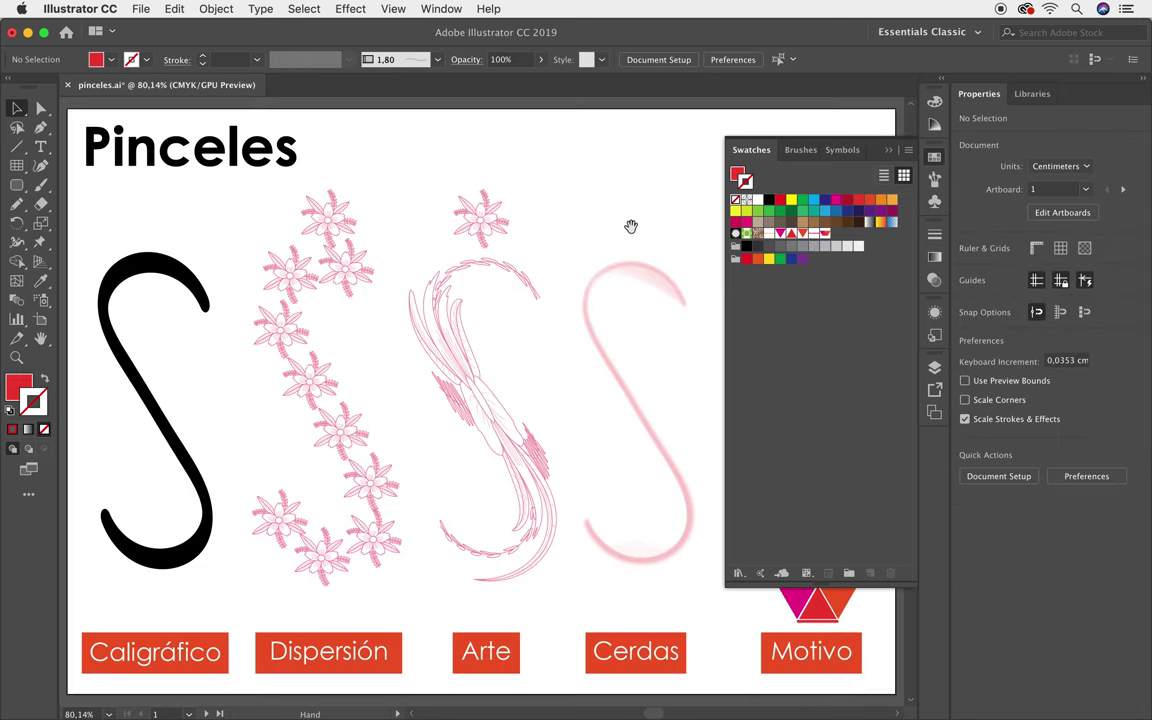
scroll(630, 226, up, 3)
scroll(269, 202, right, 1)
click(413, 246)
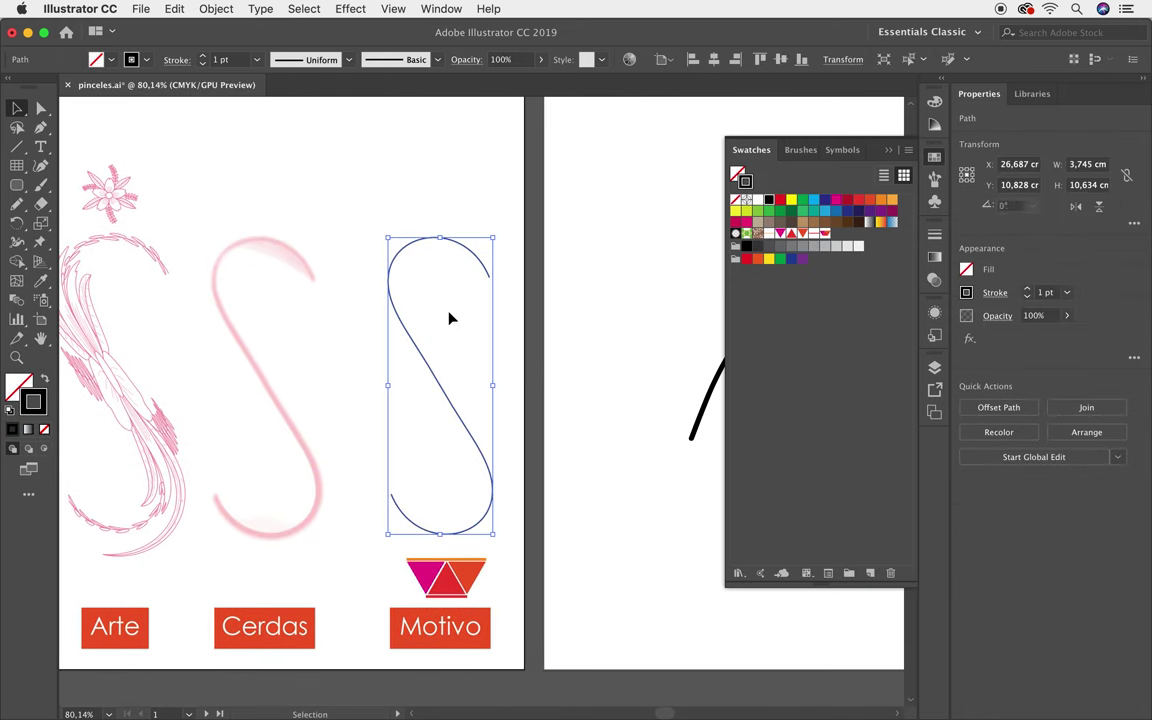
click(934, 178)
click(907, 152)
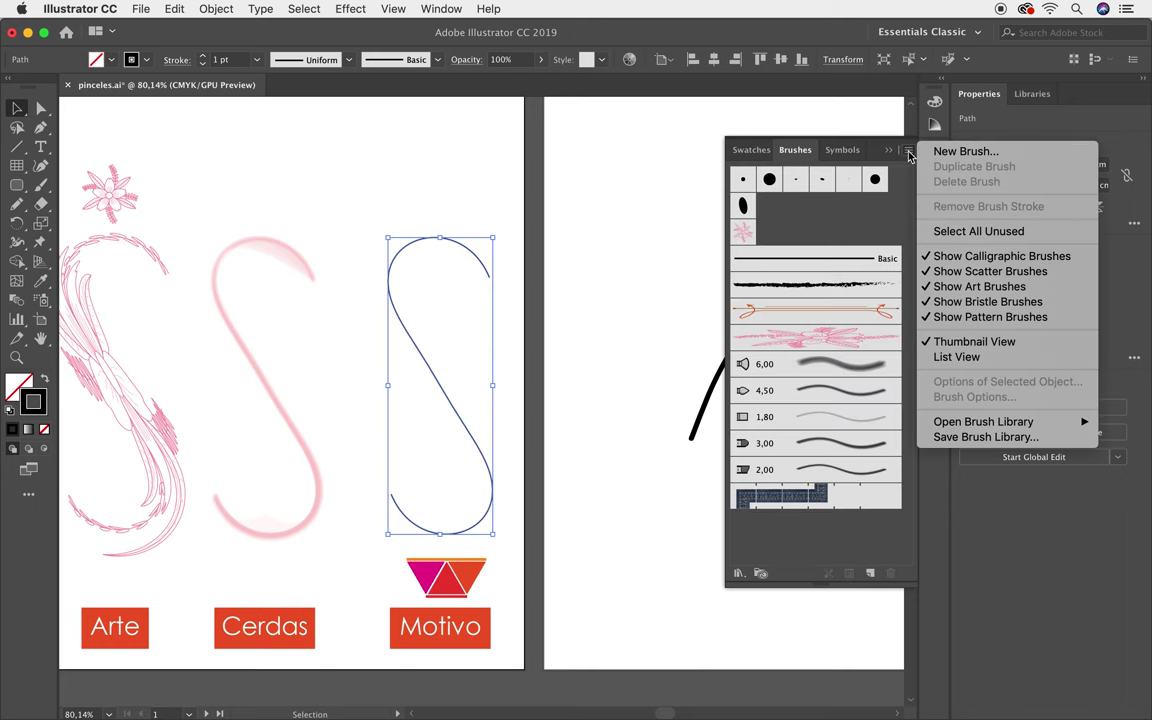
click(930, 149)
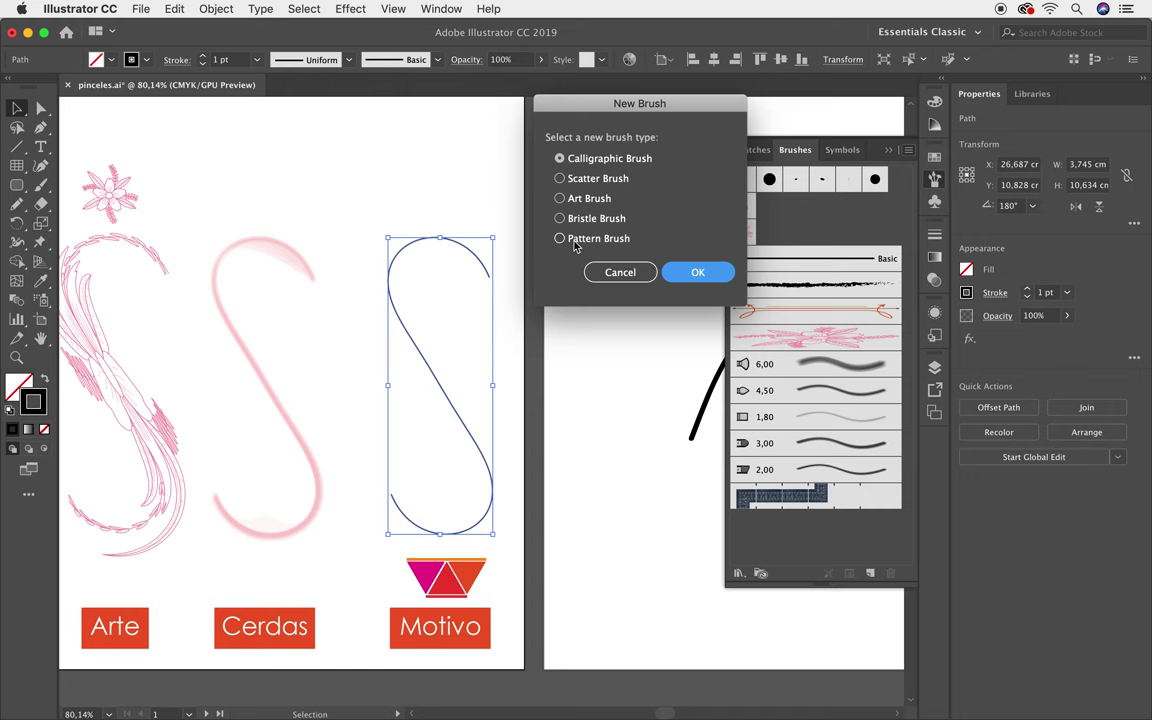
click(560, 239)
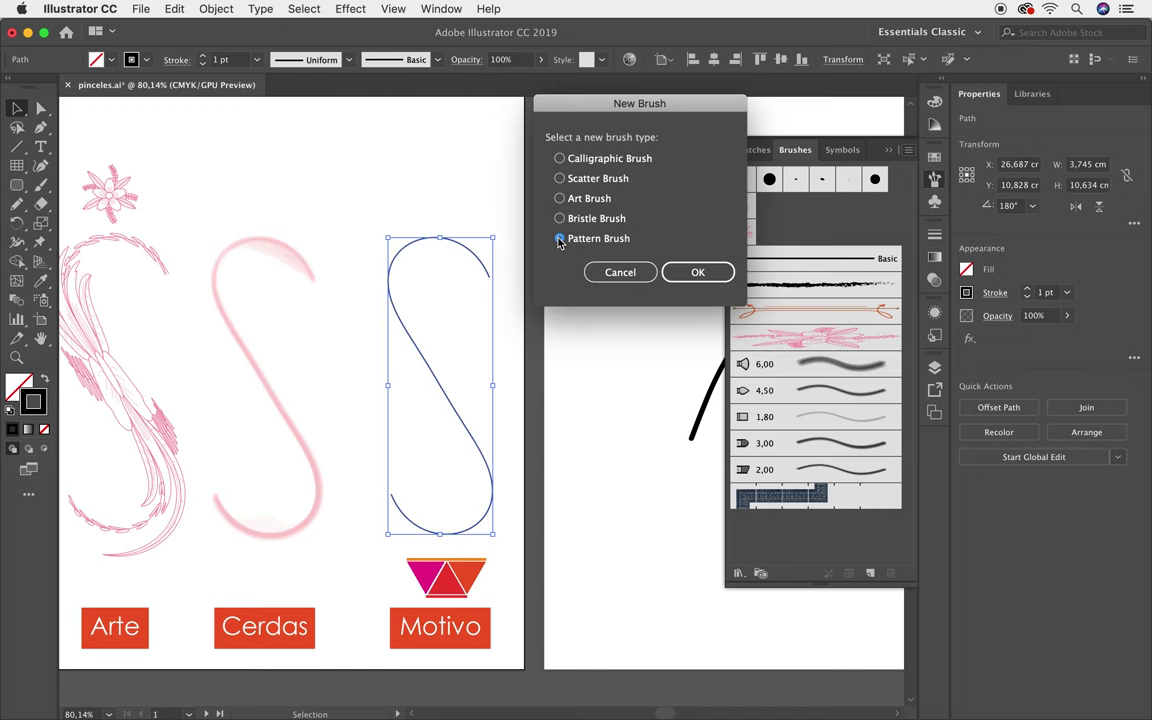
click(697, 272)
mouse_move(487, 94)
mouse_down()
mouse_move(522, 51)
mouse_move(499, 48)
mouse_up()
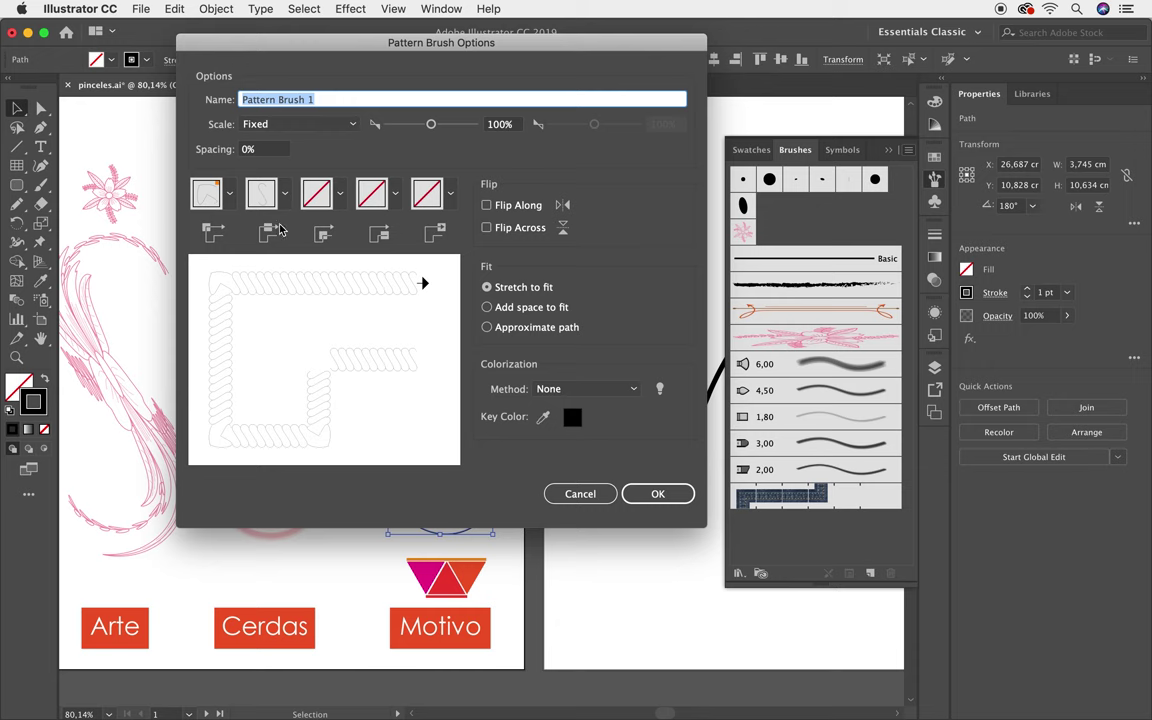
- Set the outer corner tile to the orange line swatch and the side tile to the magenta triangle
click(252, 182)
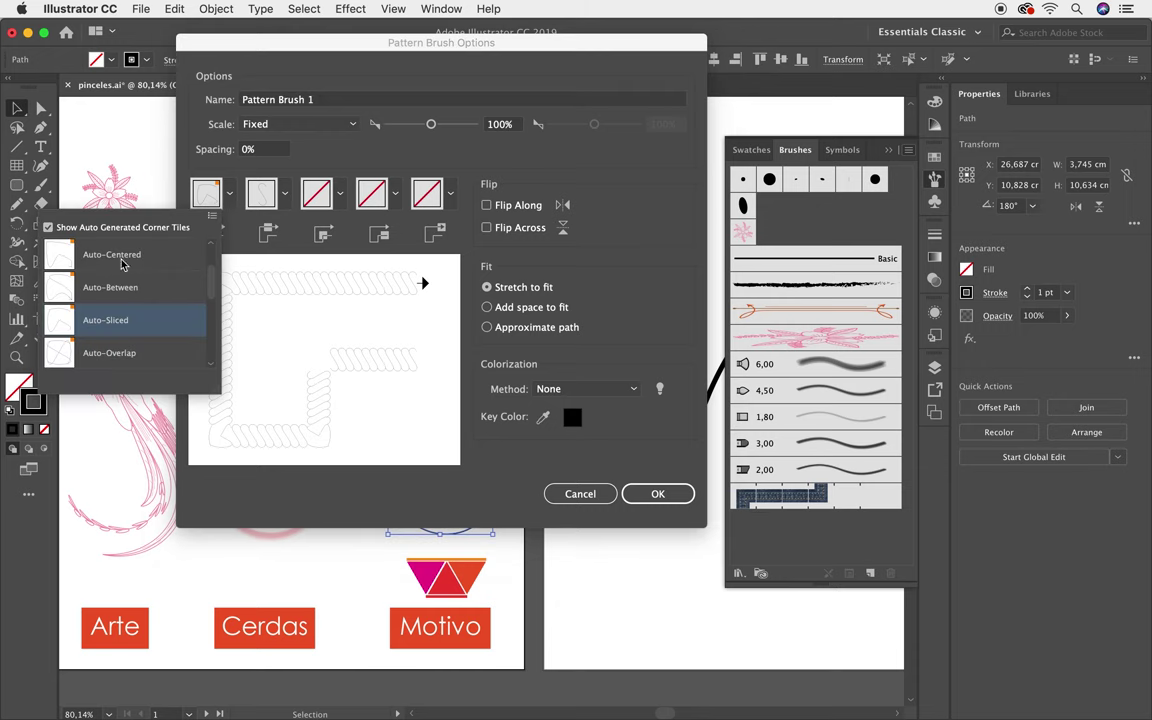
click(120, 258)
click(212, 184)
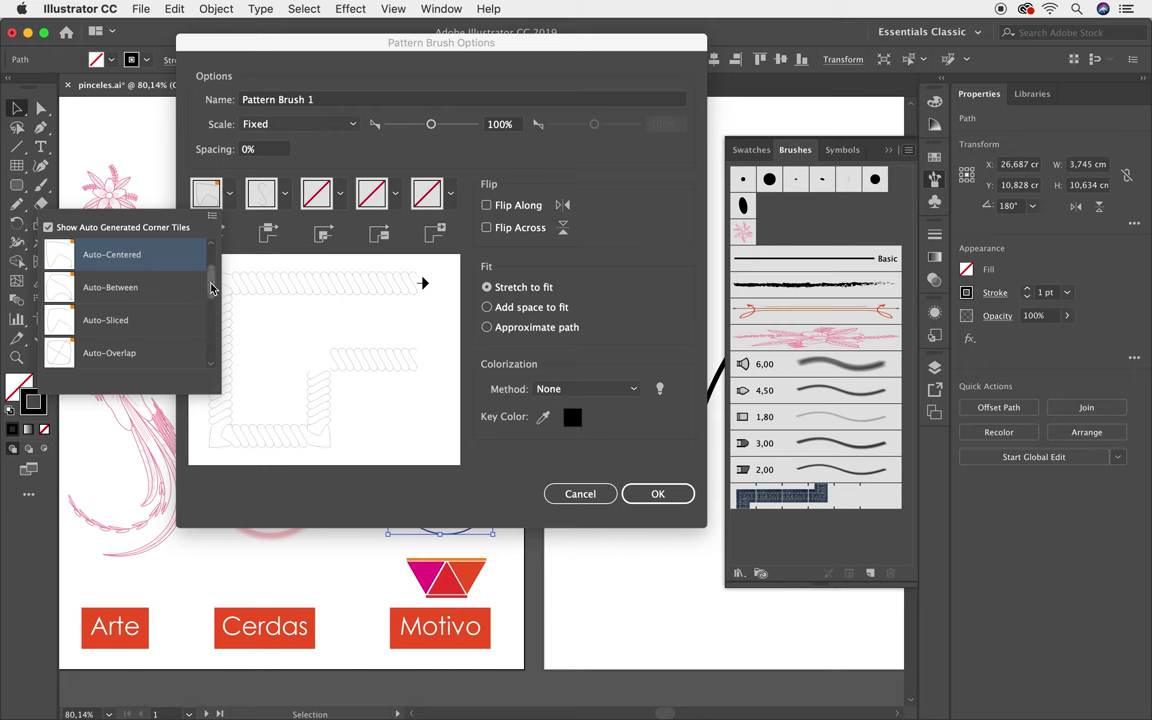
scroll(215, 303, down, 2)
scroll(215, 303, down, 2)
click(121, 260)
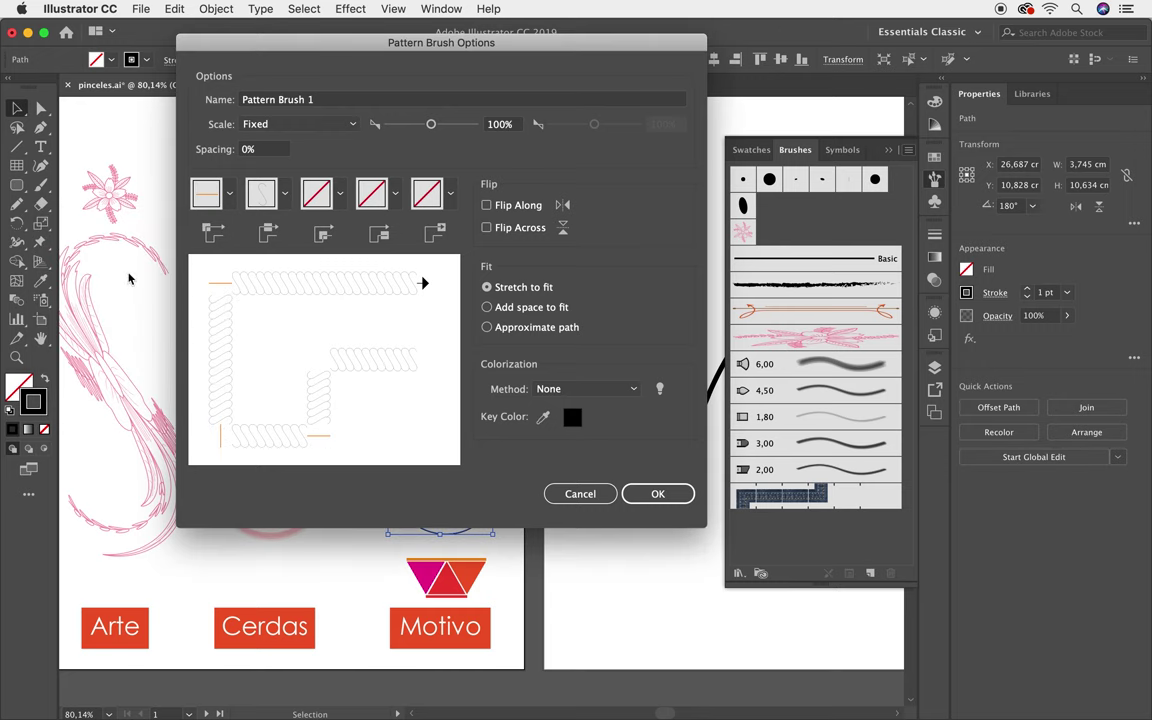
click(284, 192)
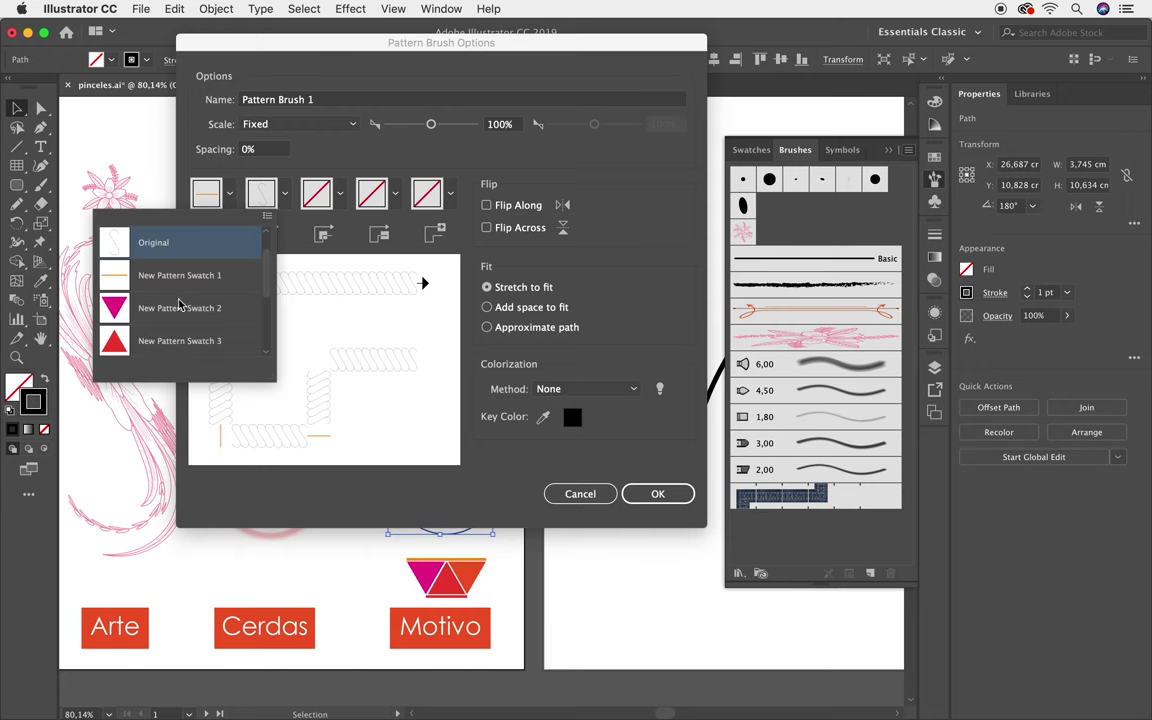
click(140, 305)
- Set the inner corner tile to the red triangle swatch
click(316, 190)
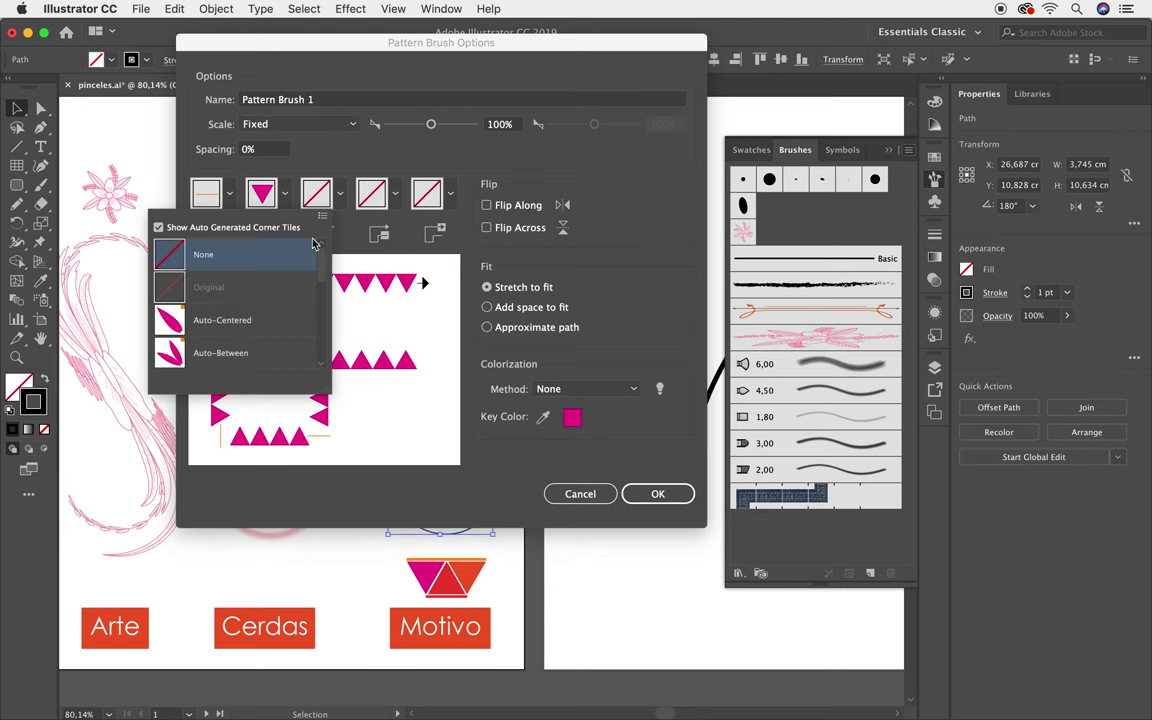
scroll(175, 285, down, 2)
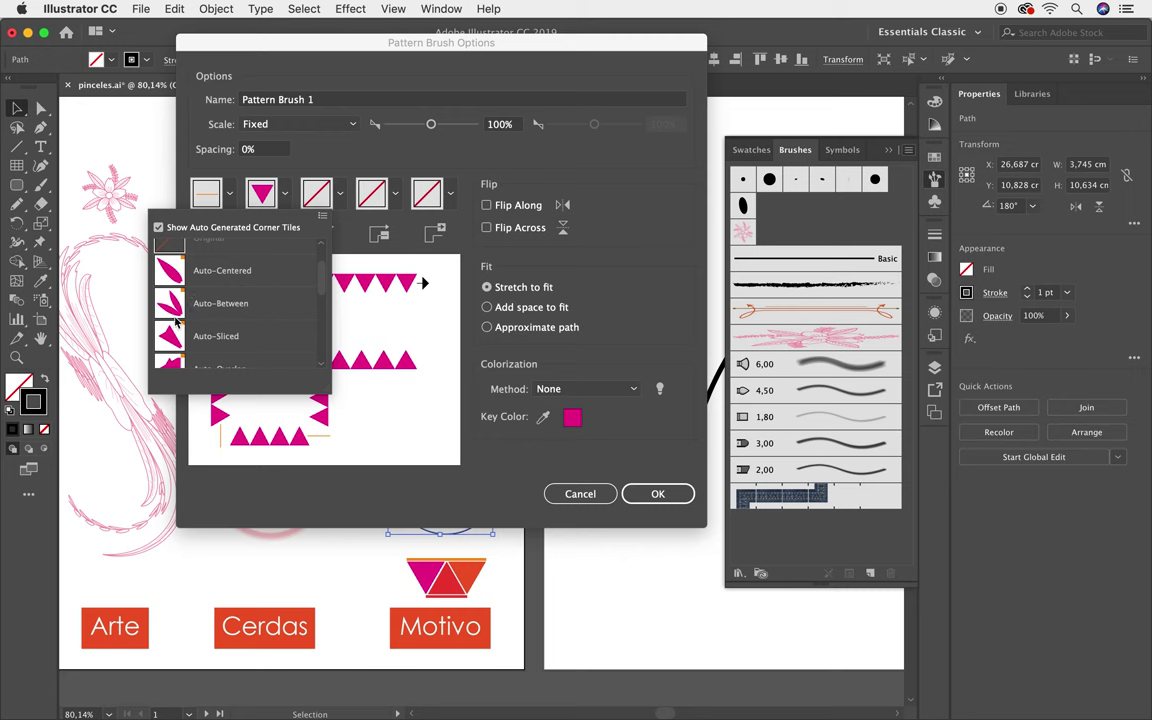
drag(322, 278, 323, 322)
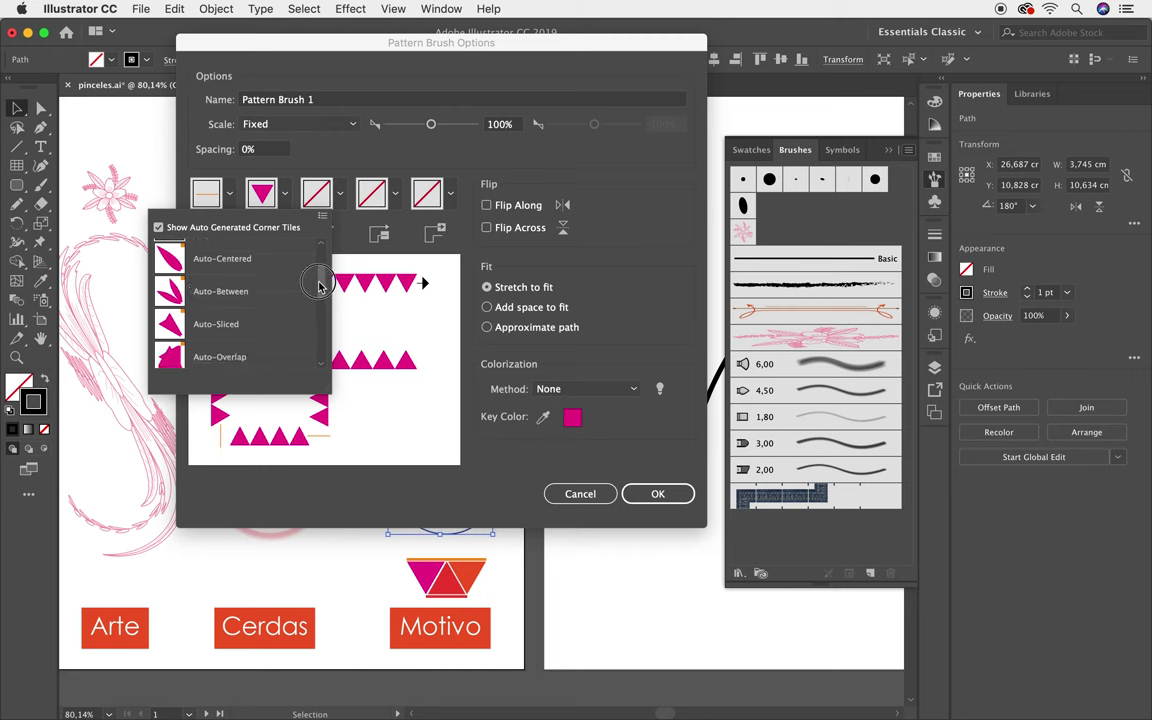
scroll(160, 322, down, 1)
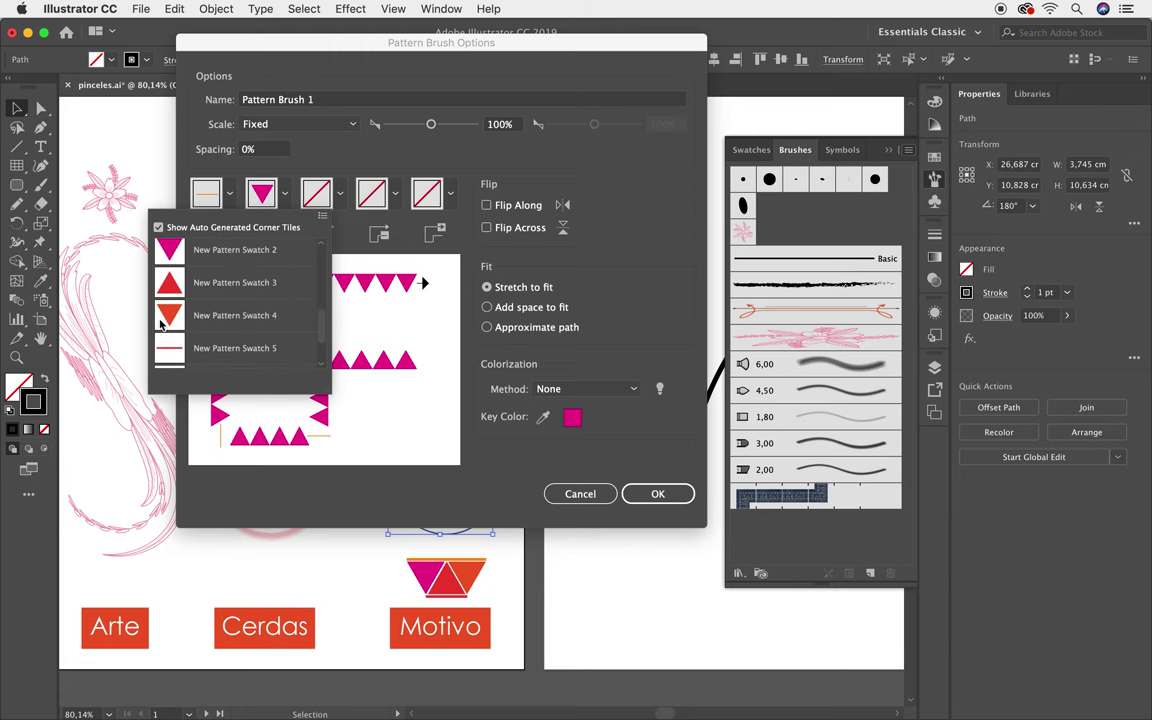
click(172, 290)
- Use the red line swatch as start tile and New Pattern Swatch 6 as end, then save
click(365, 193)
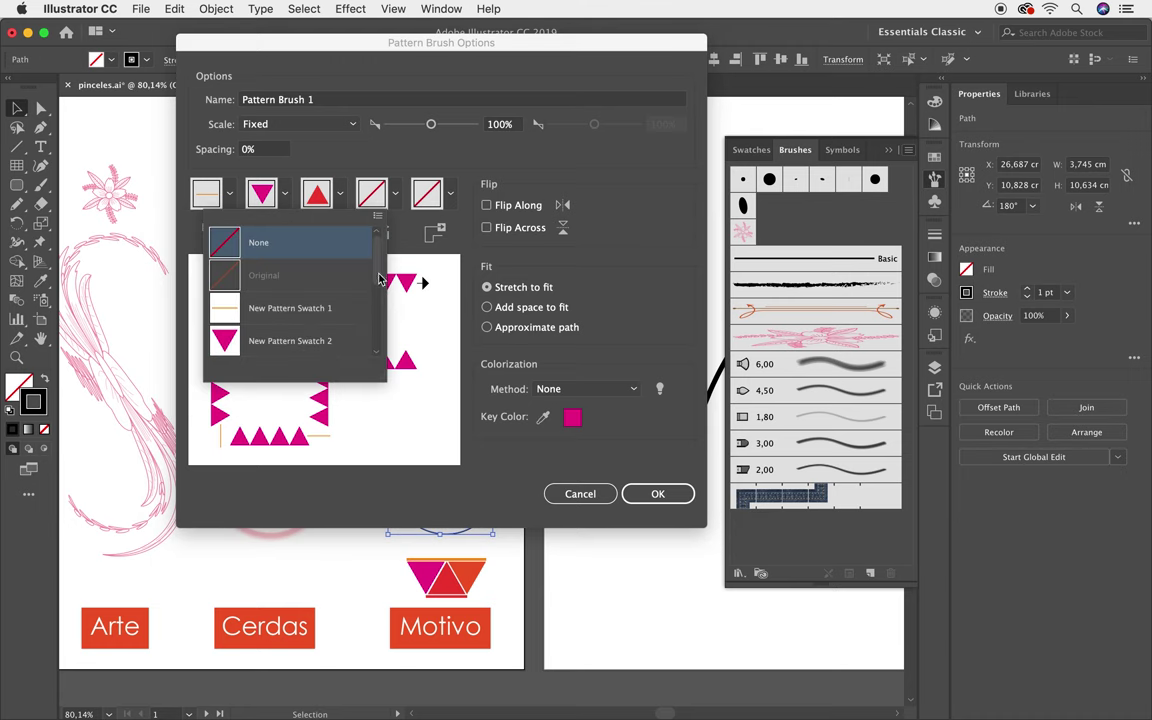
scroll(378, 290, down, 3)
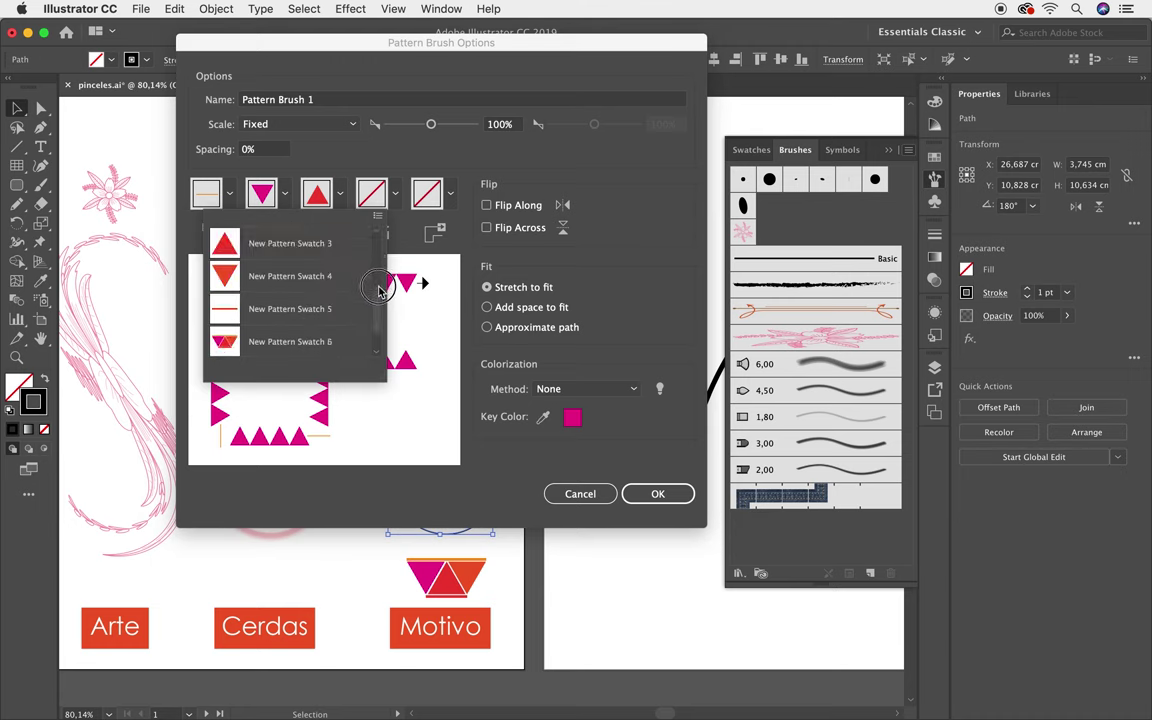
click(226, 312)
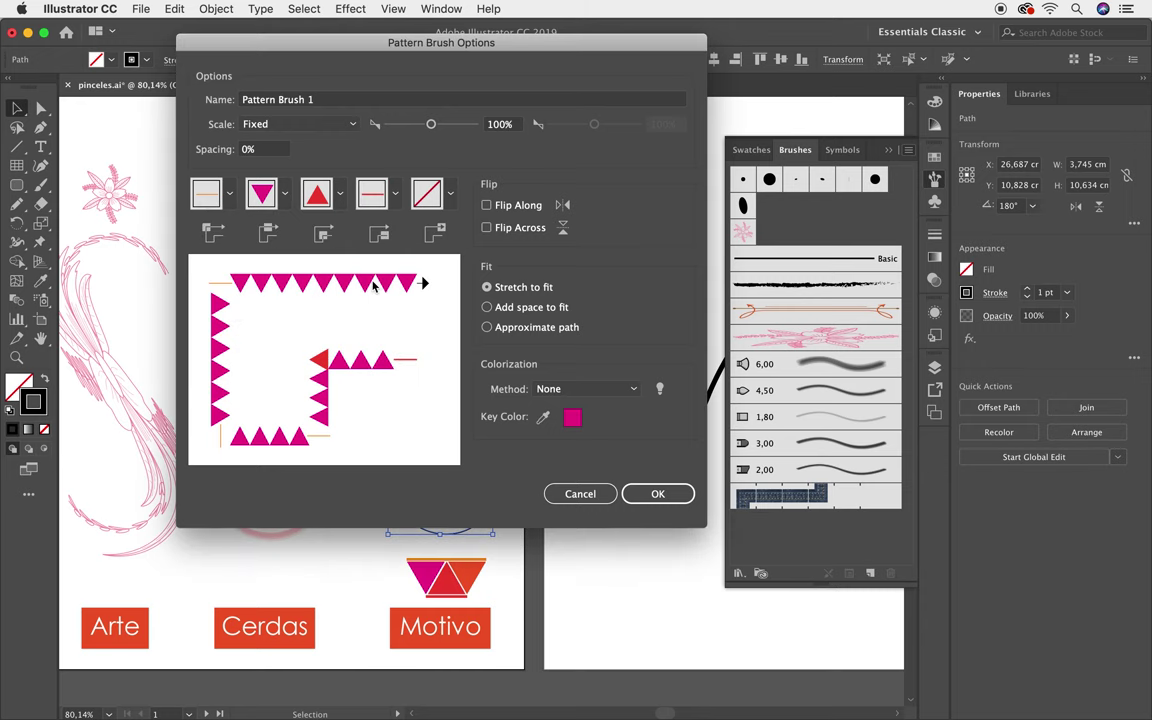
click(430, 200)
scroll(420, 300, down, 3)
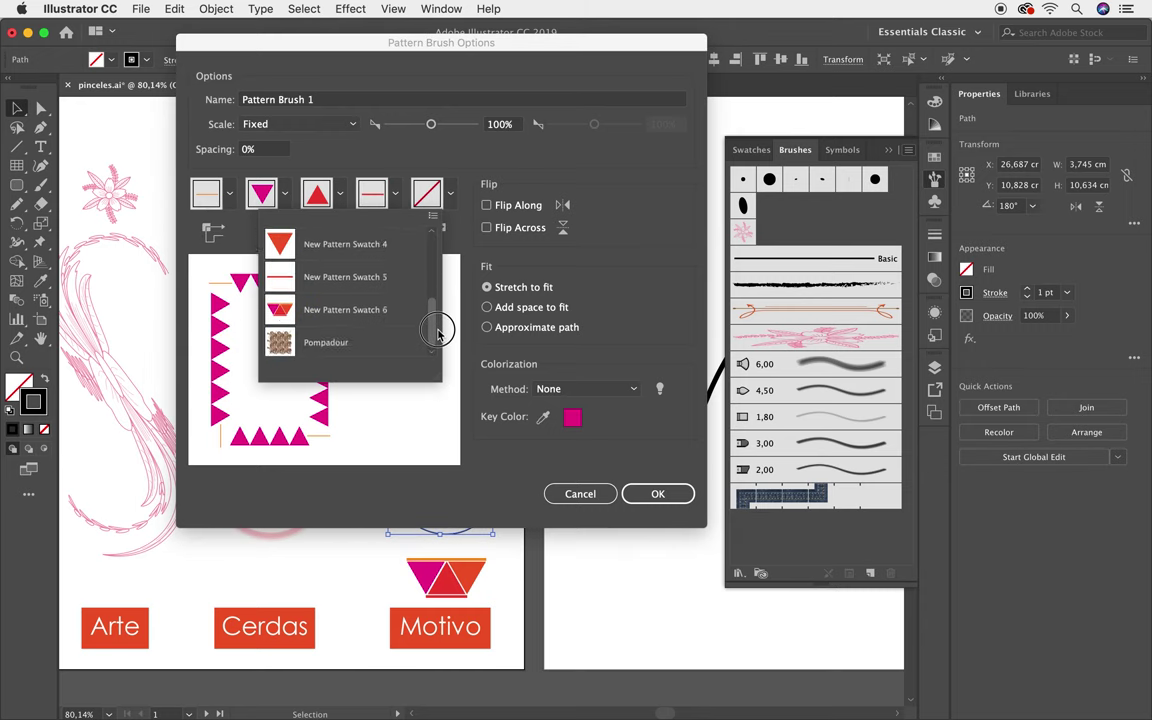
click(281, 310)
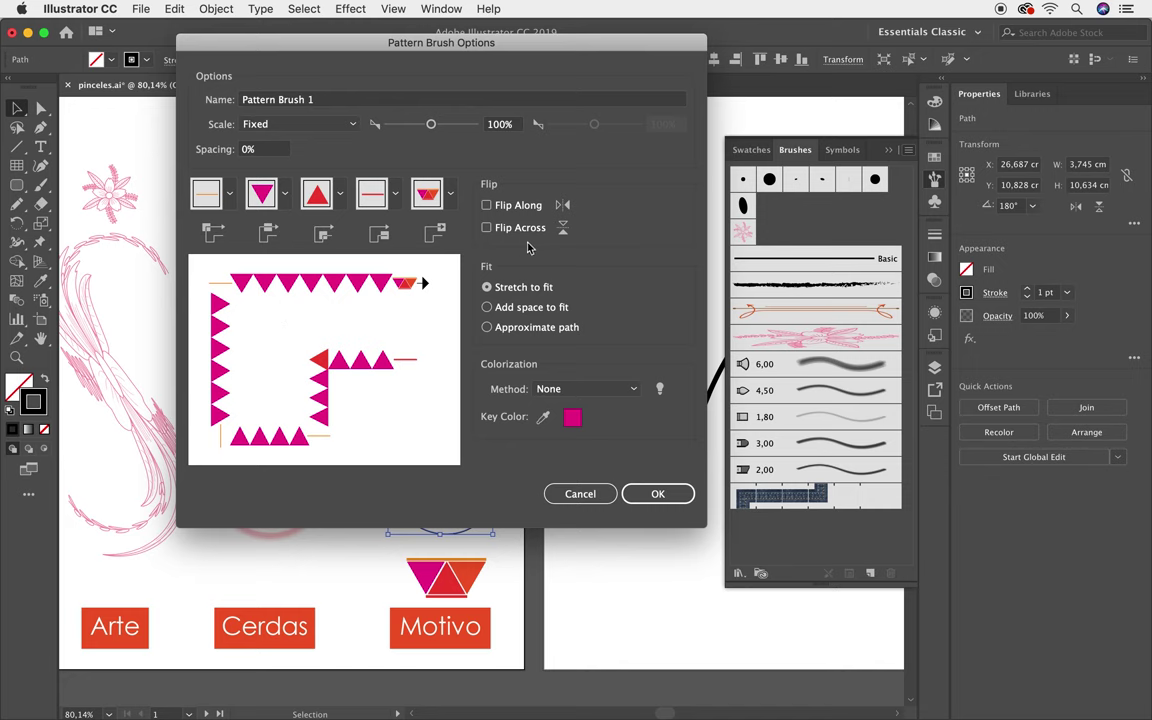
click(656, 494)
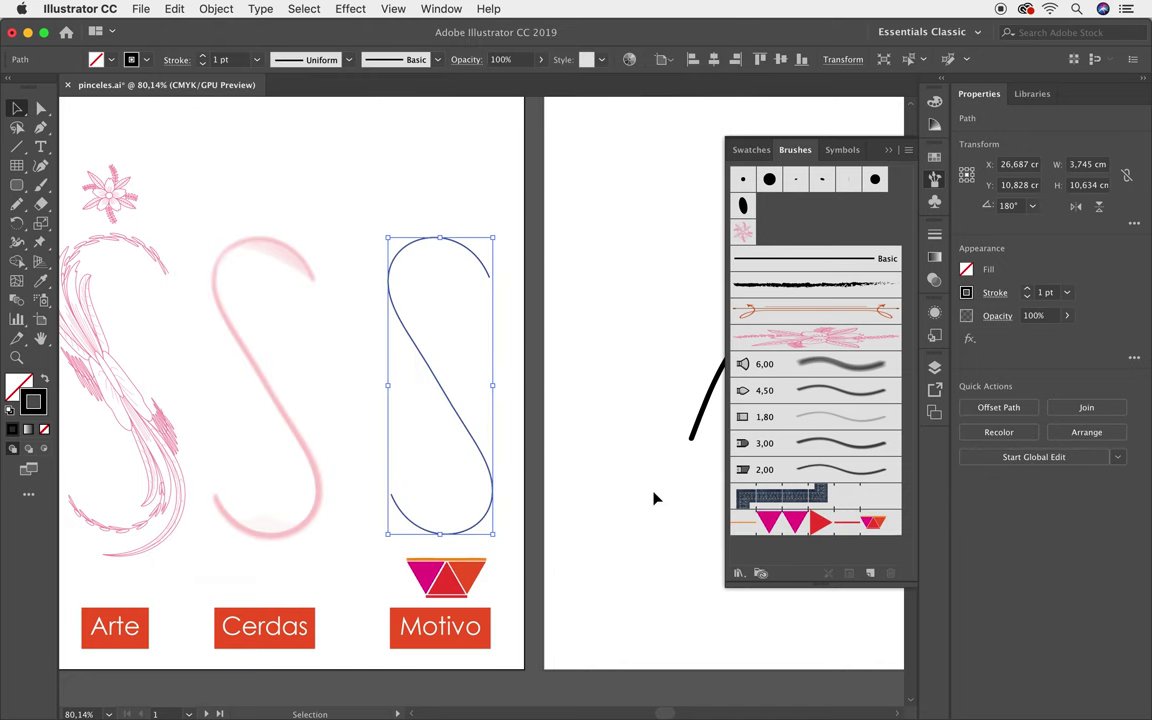
- Apply Pattern Brush 1 to the Motivo S-curve, review artboard 2, and return to Pinceles
click(793, 524)
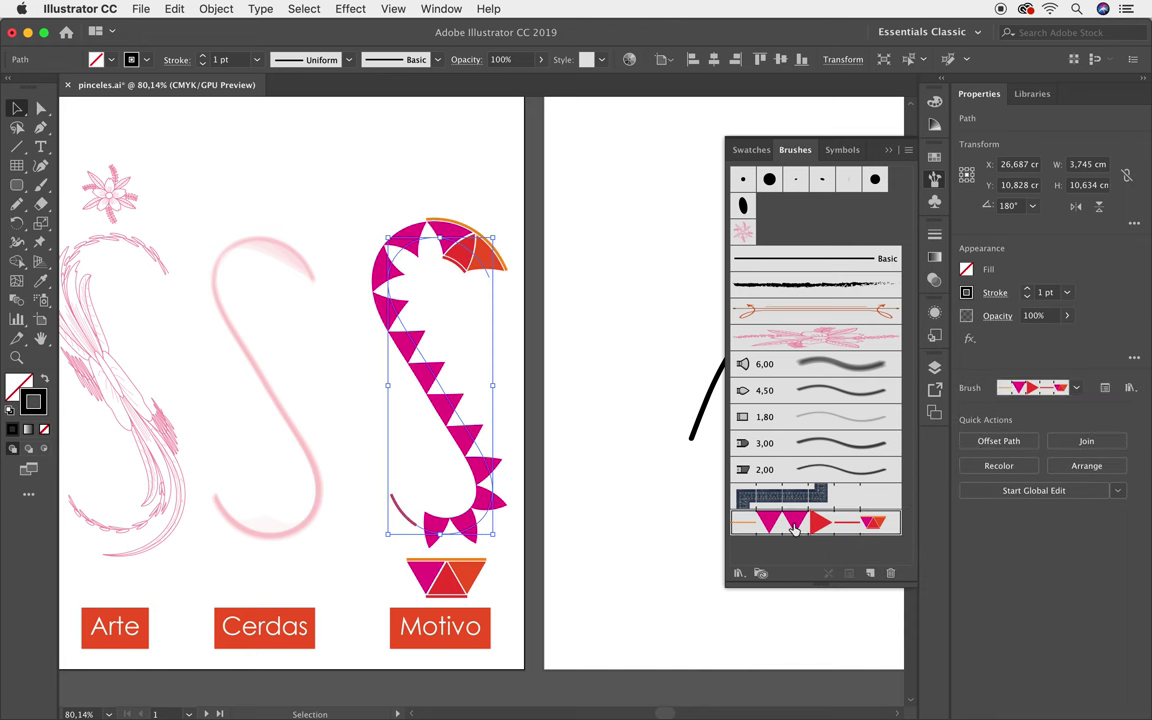
click(588, 342)
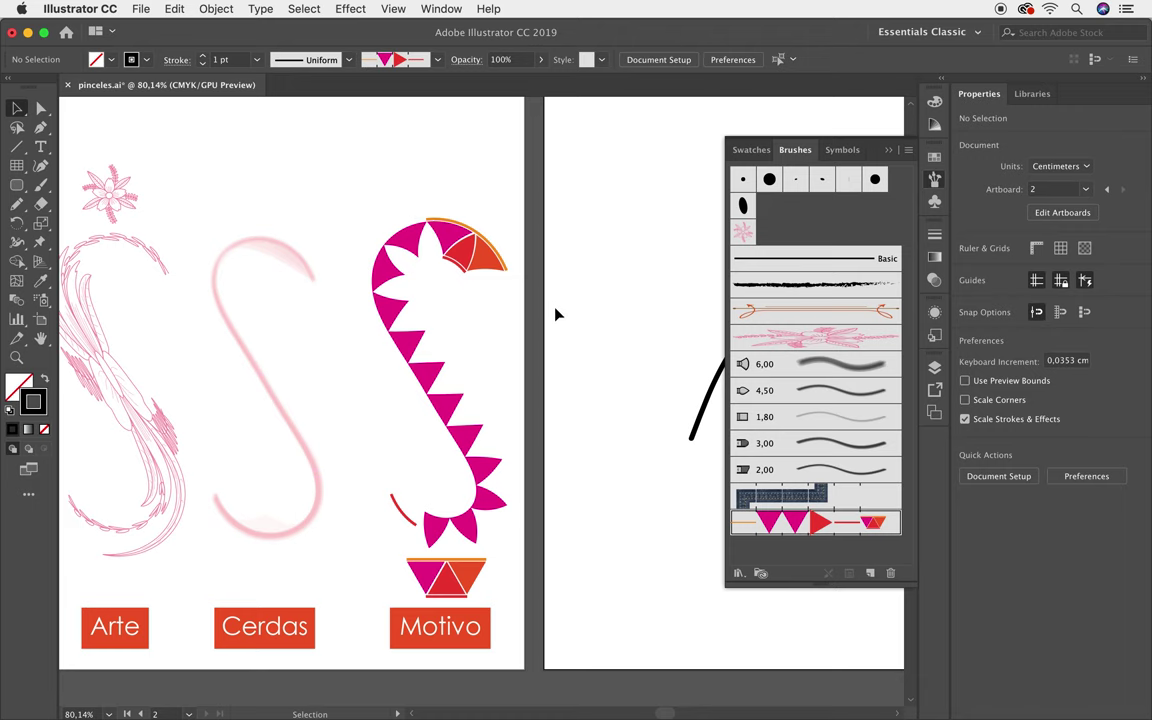
key(ctrl+0)
click(885, 150)
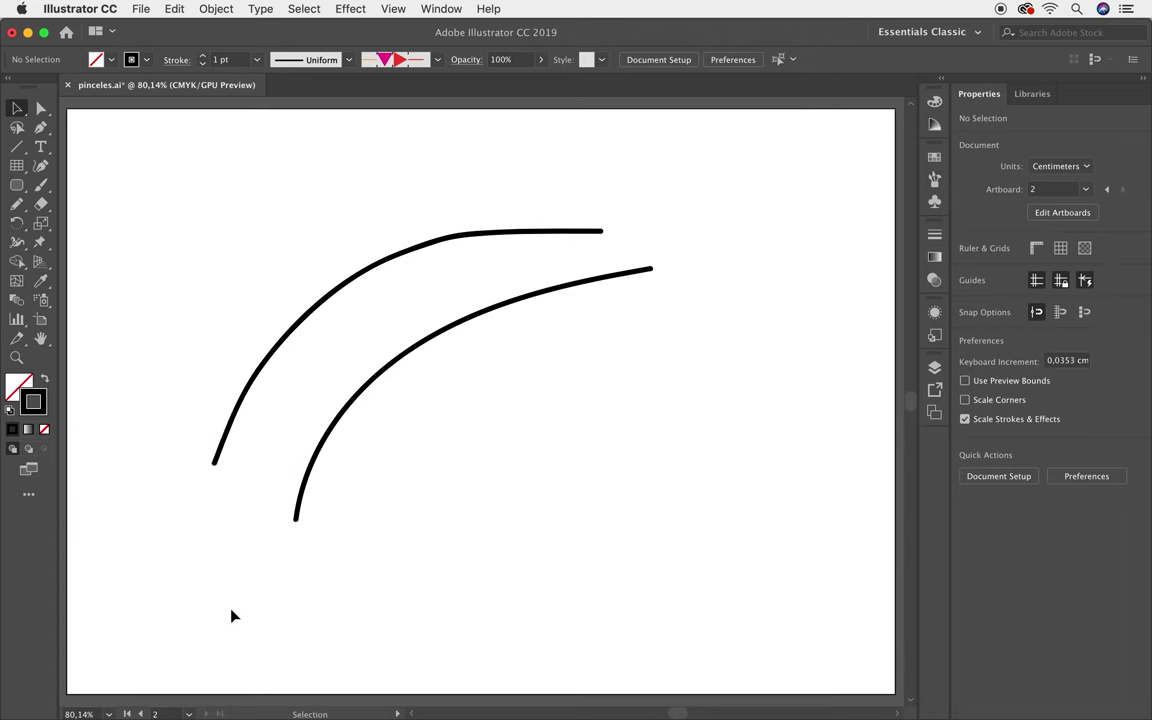
click(141, 714)
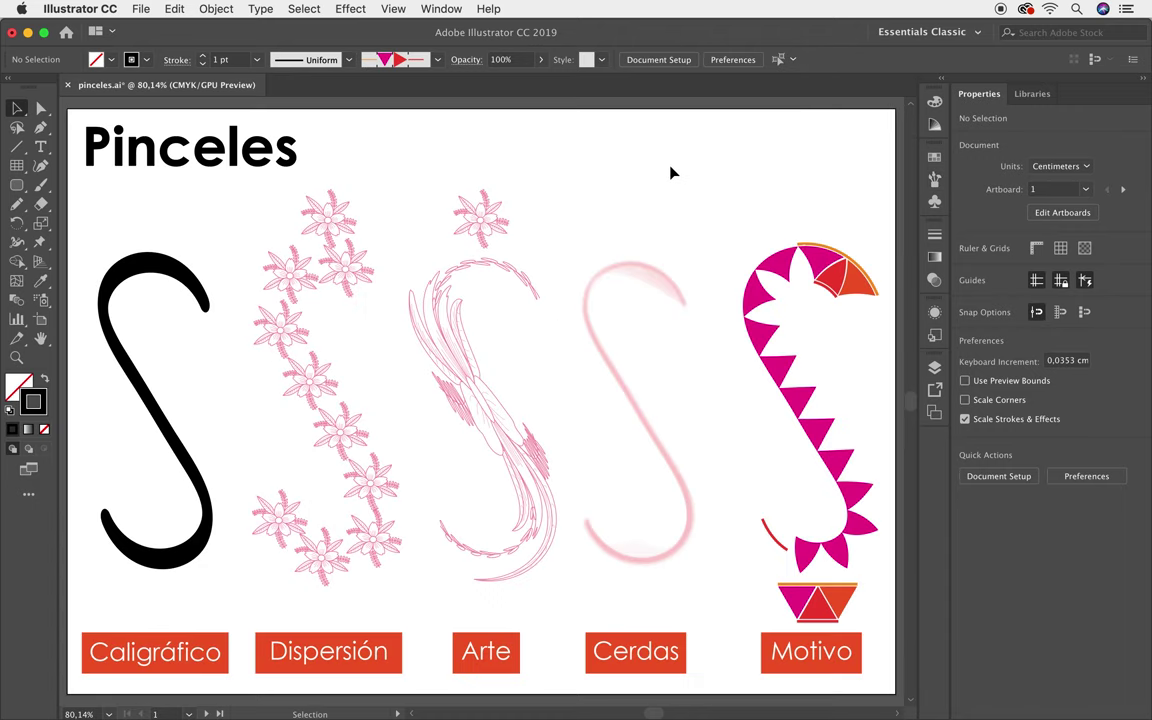